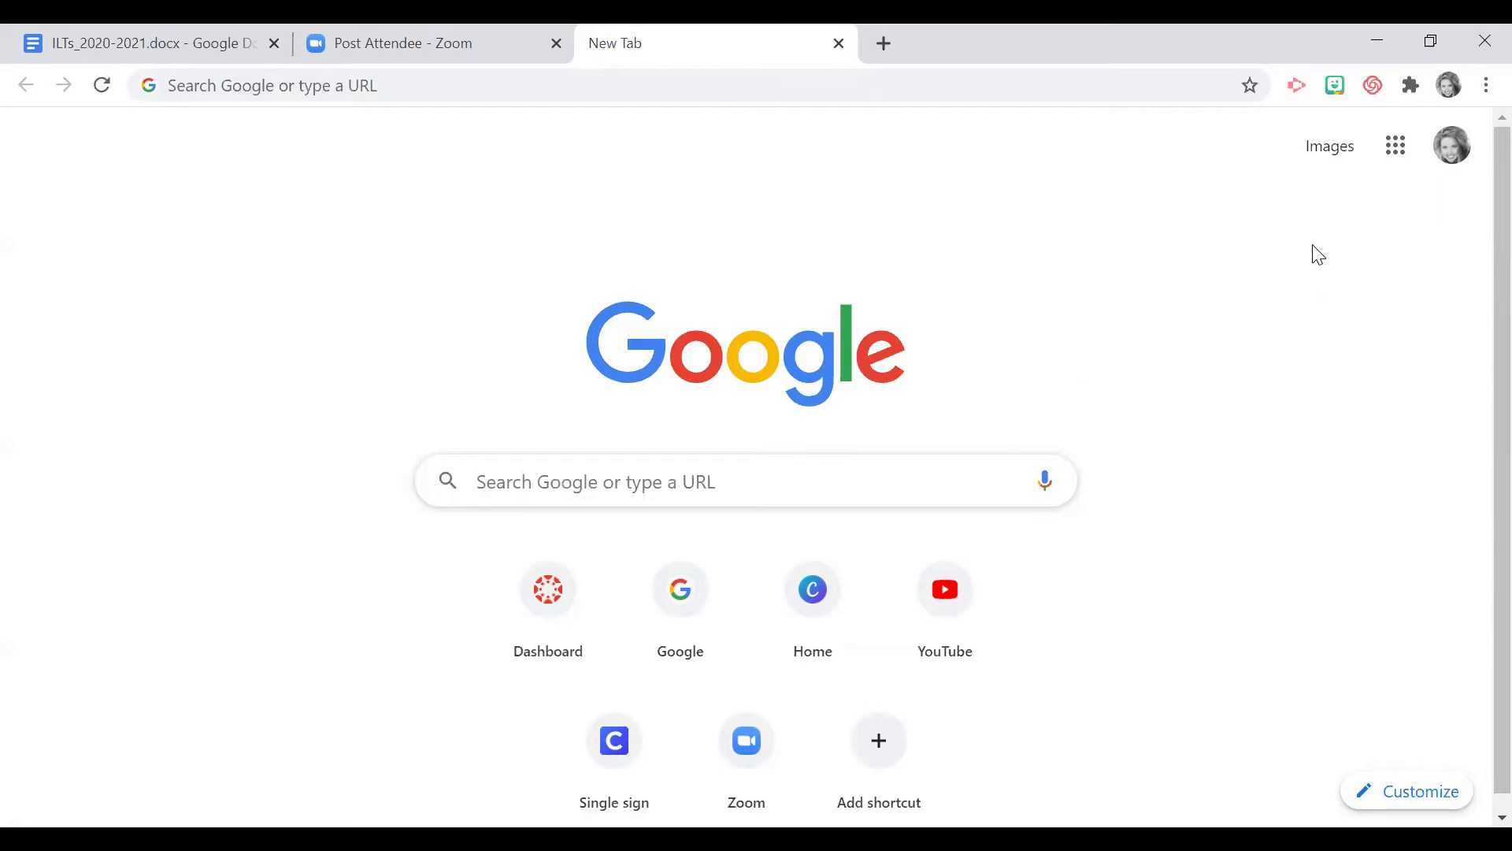
- Open Google Forms from the Google apps and open the T4T form among the recent forms
left_click(1396, 147)
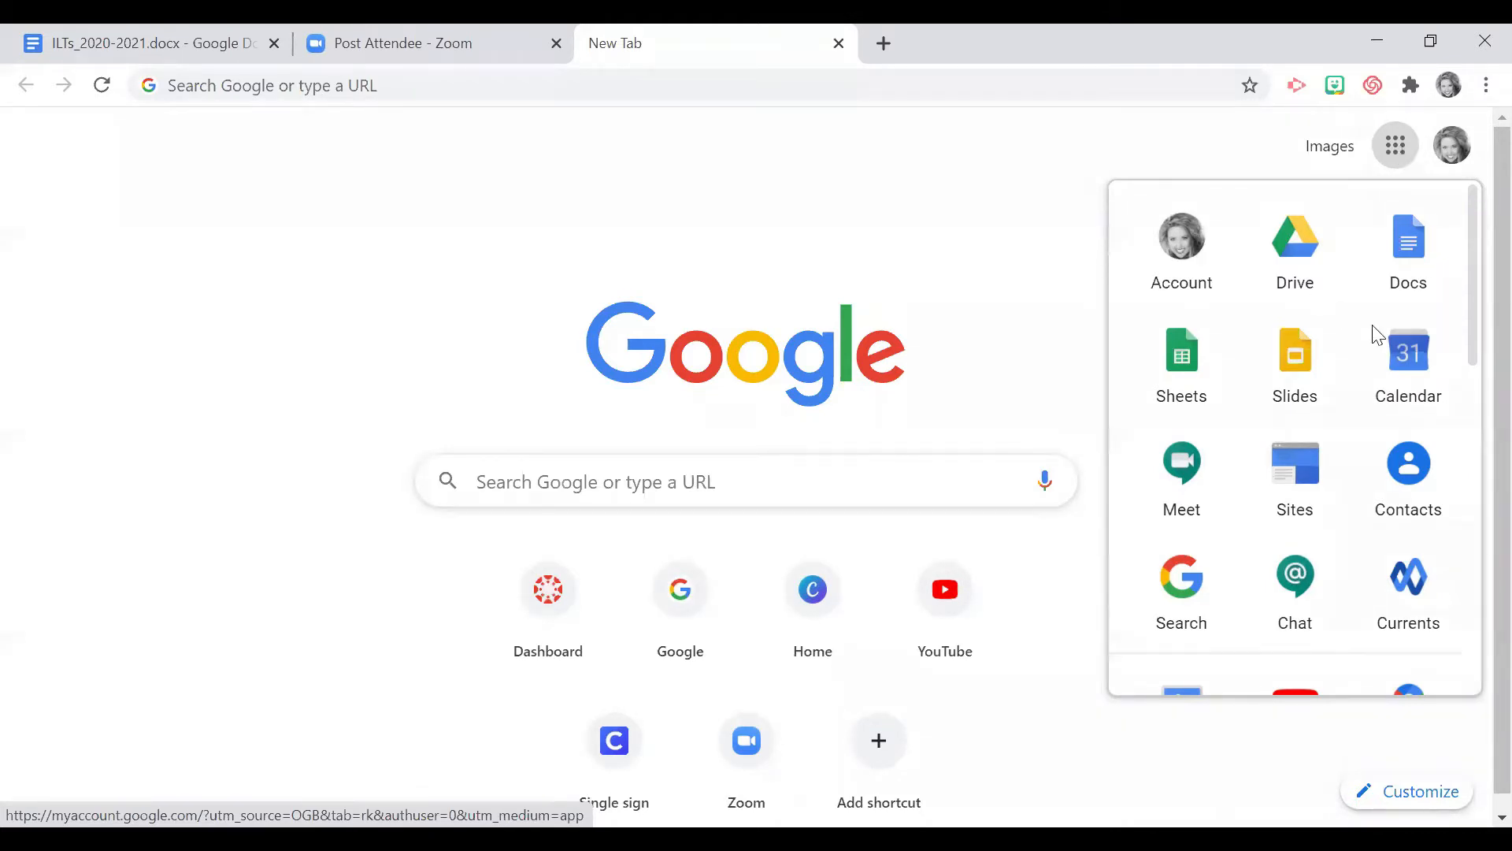
scroll(1405, 373, "down", 3)
scroll(1398, 372, "down", 3)
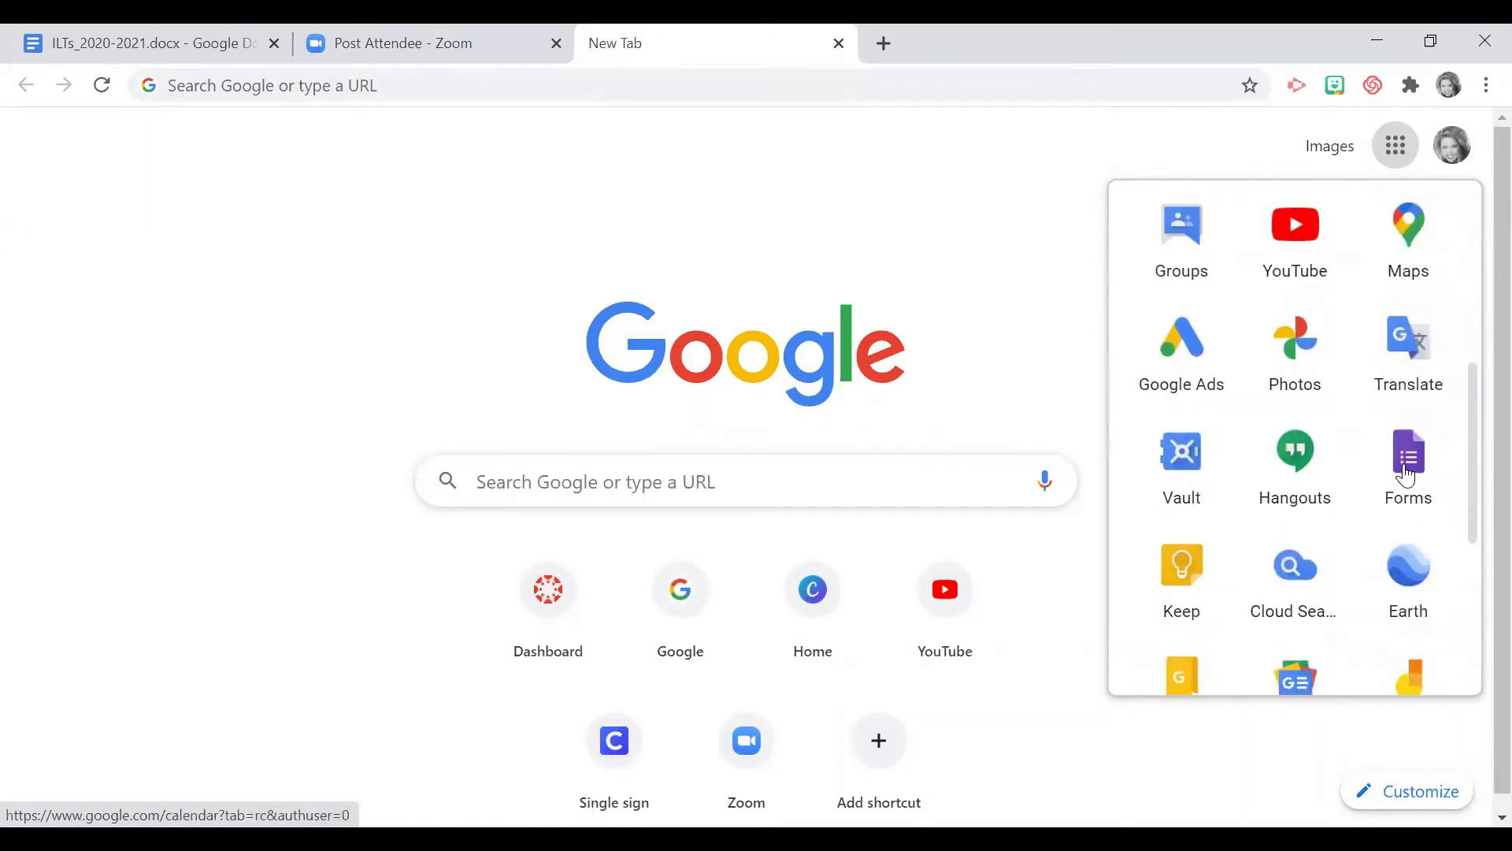
left_click(1407, 455)
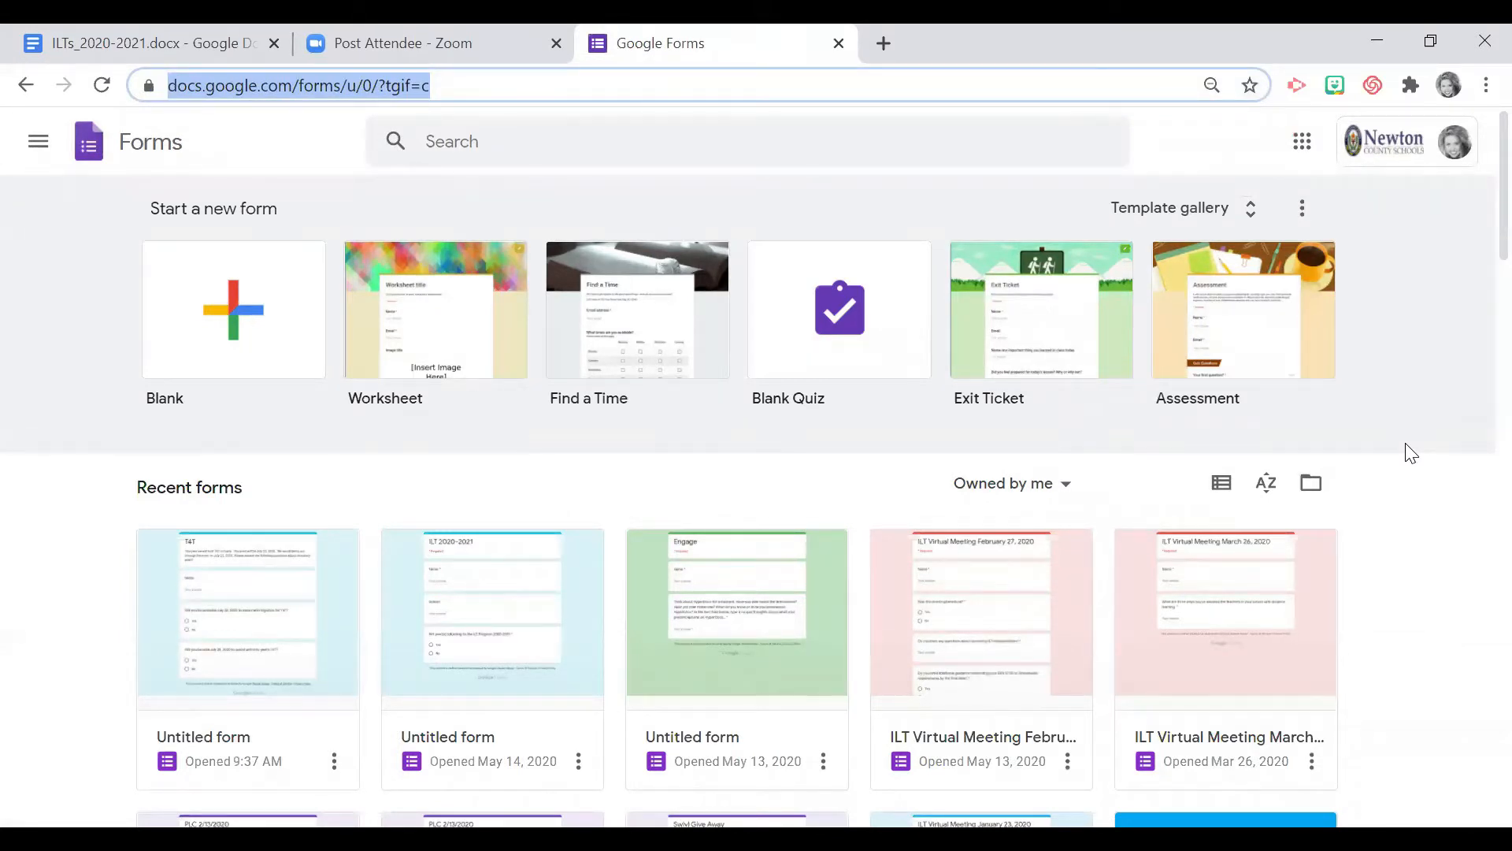
left_click(286, 616)
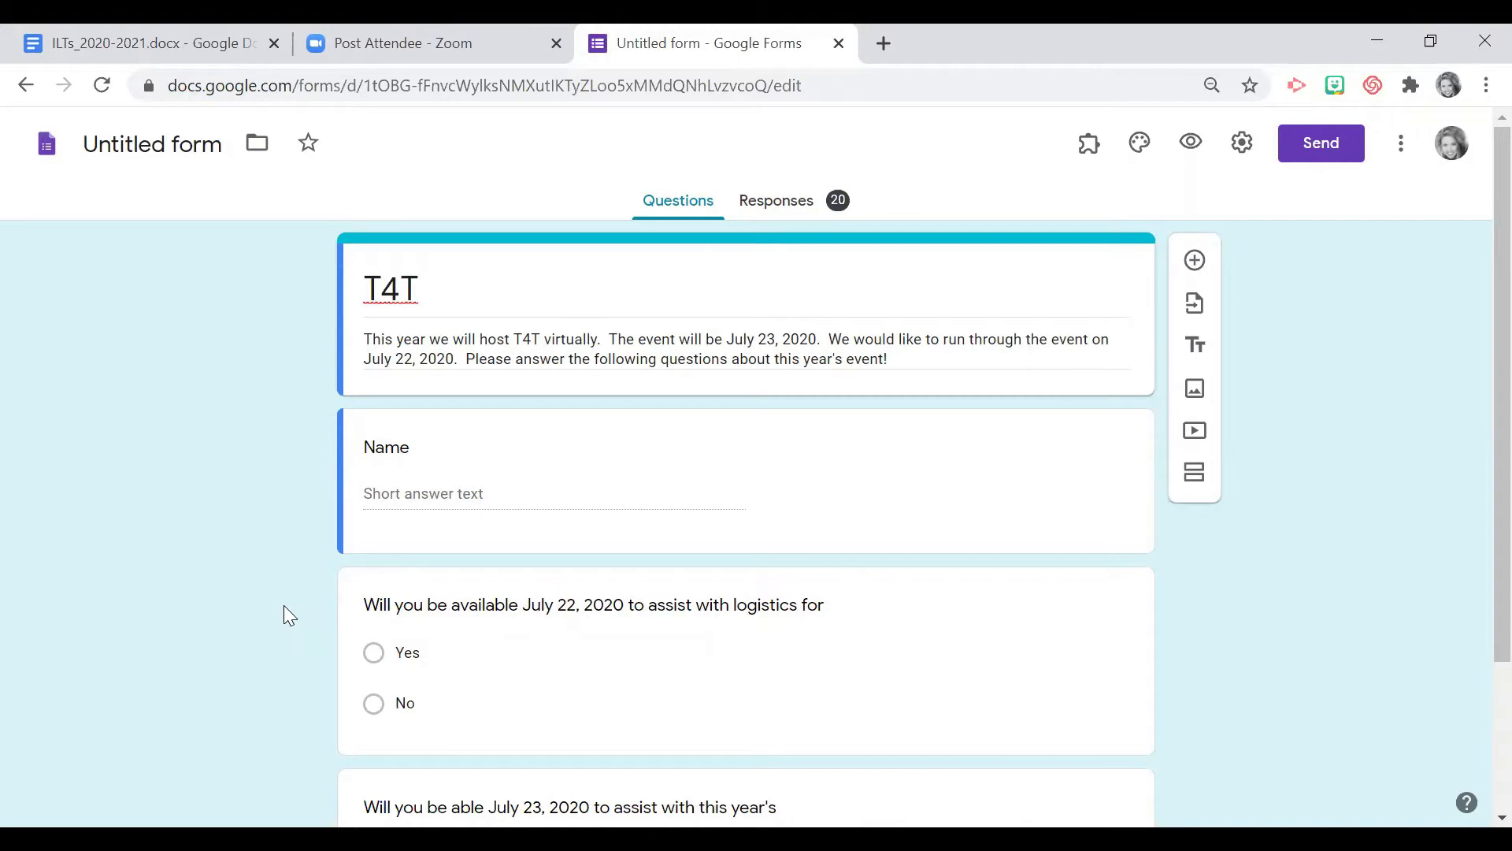
- Review the T4T form's questions and its responses summary, and return to the questions
scroll(678, 600, "down", 3)
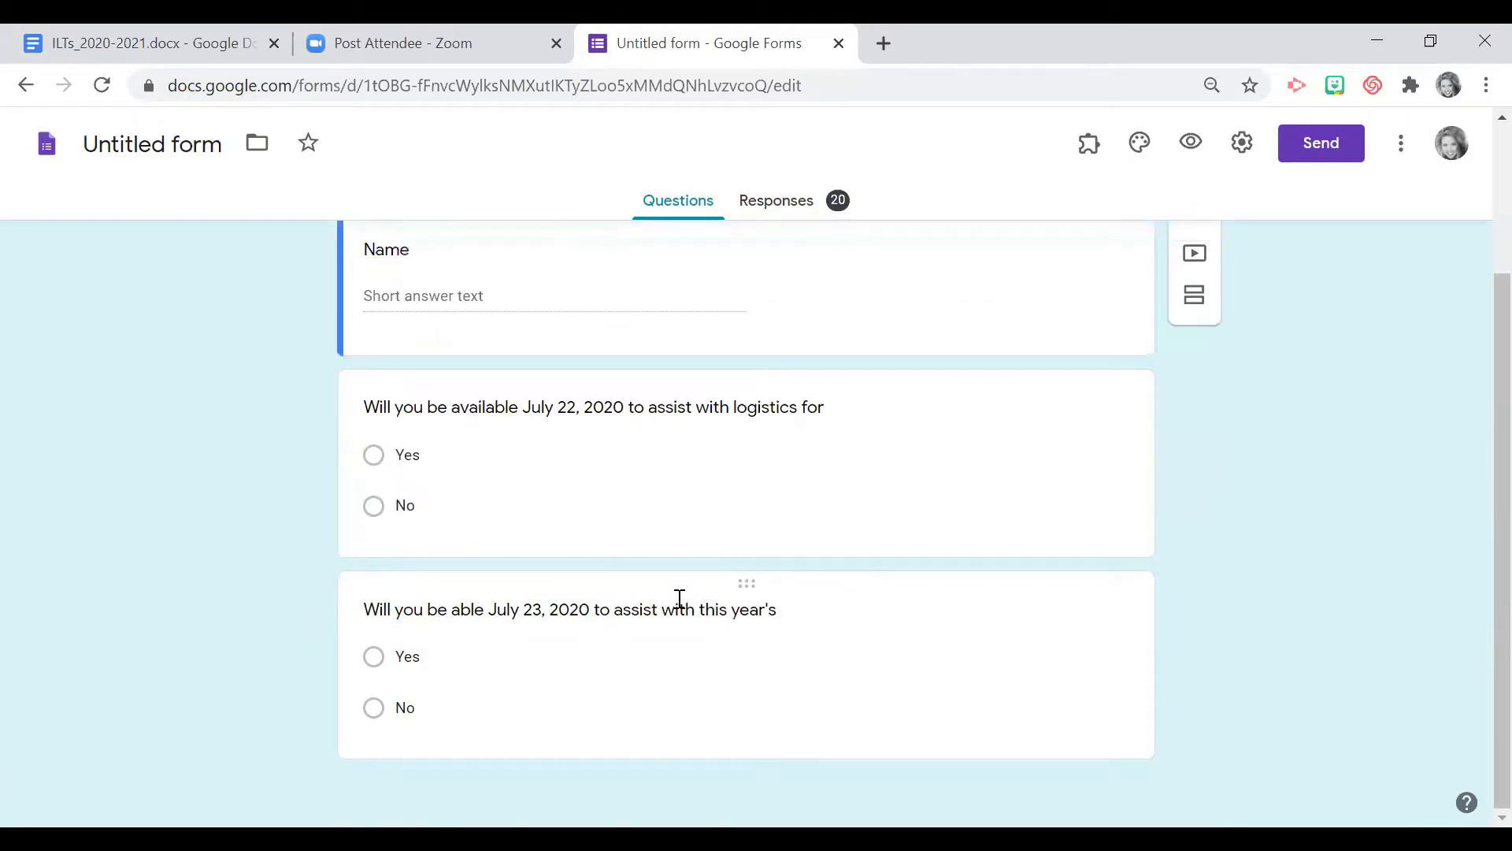
scroll(679, 599, "up", 3)
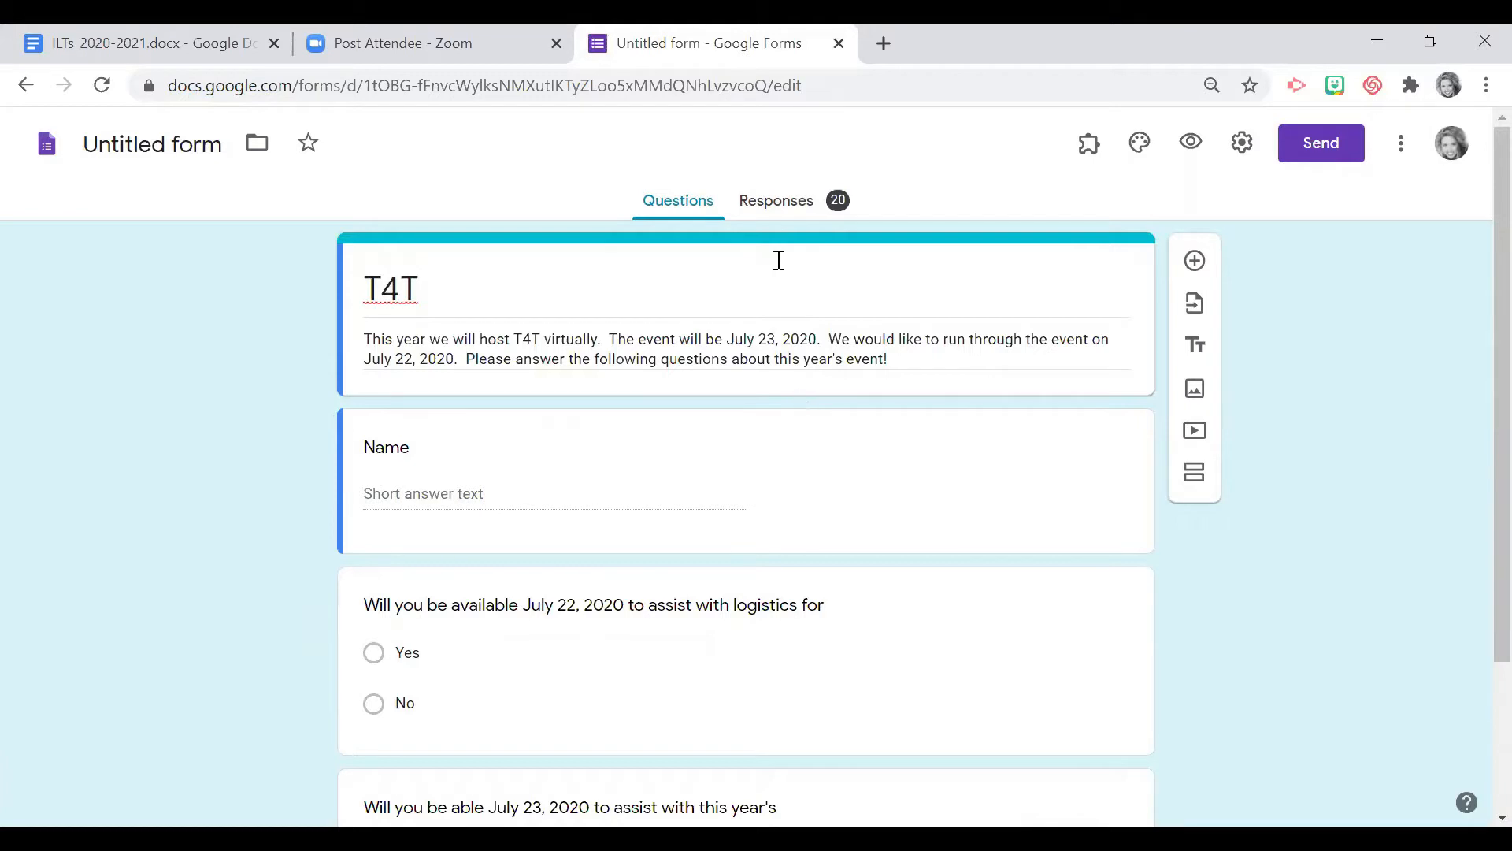
left_click(769, 206)
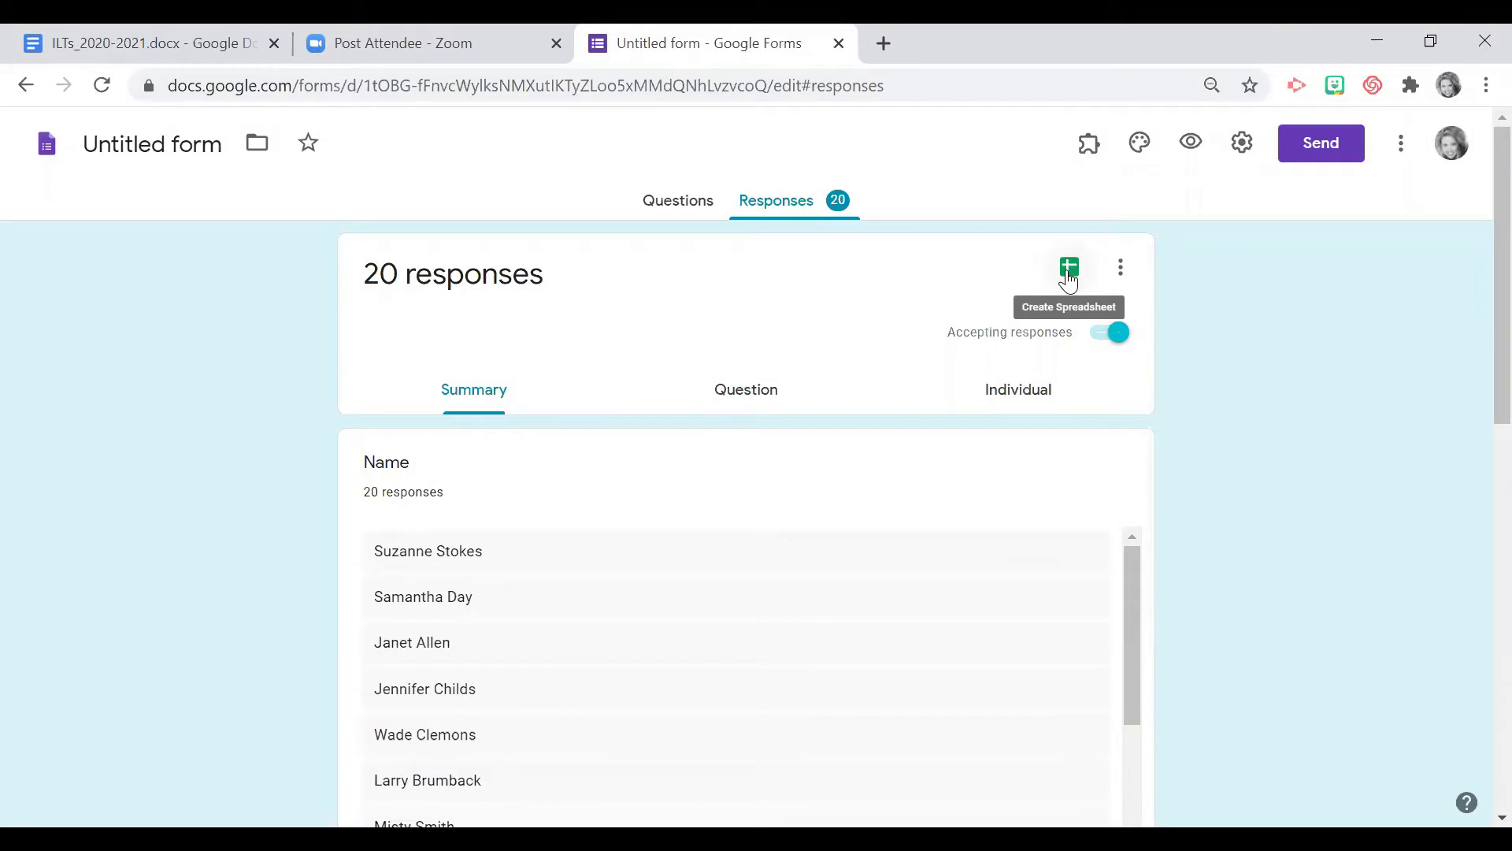
left_click(673, 208)
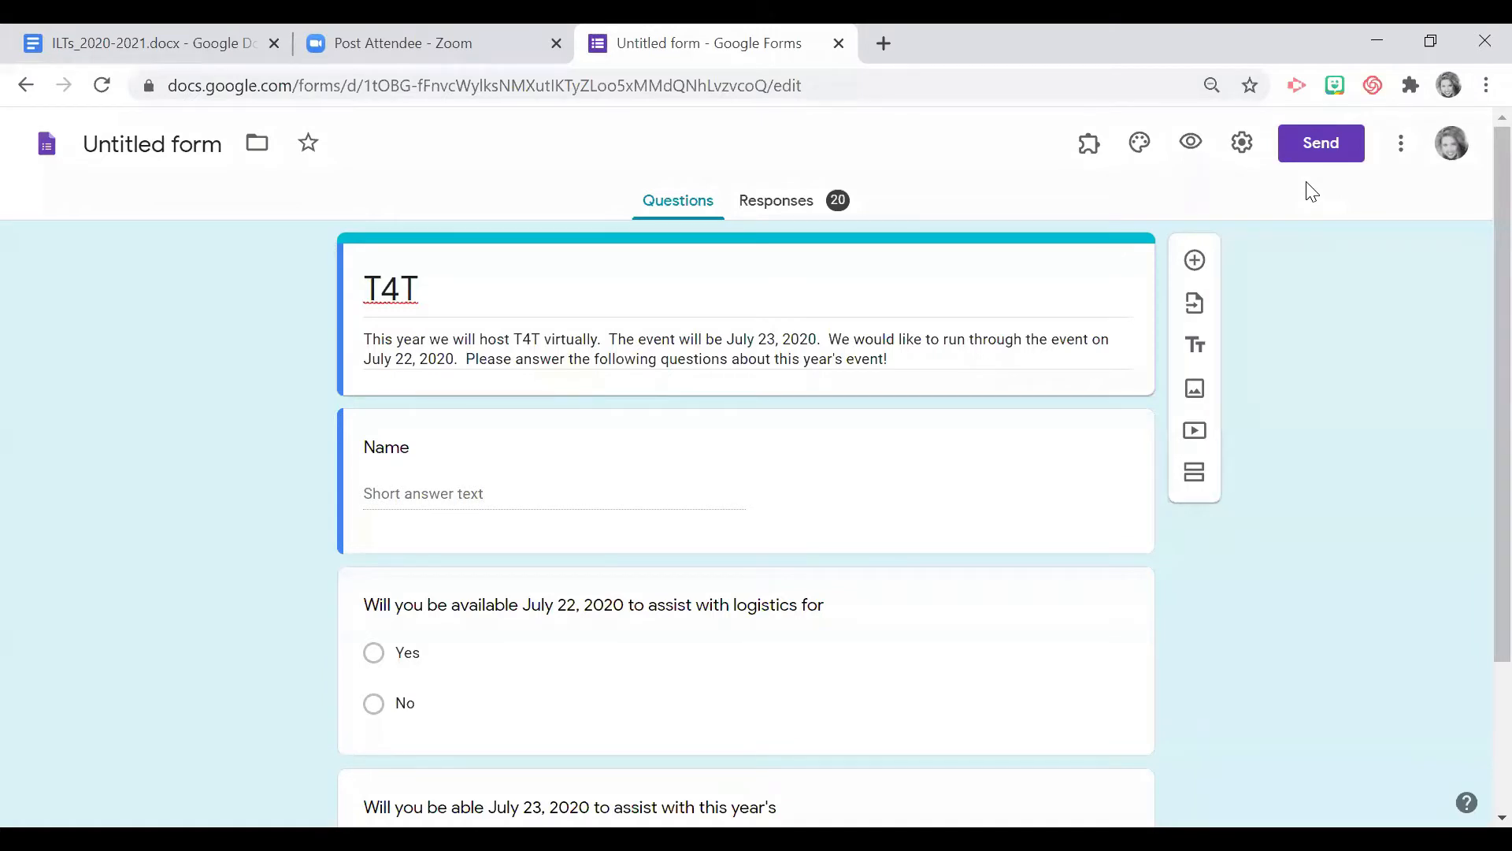
- Look at the form's general settings, close them without changes, and open the theme options
left_click(1243, 143)
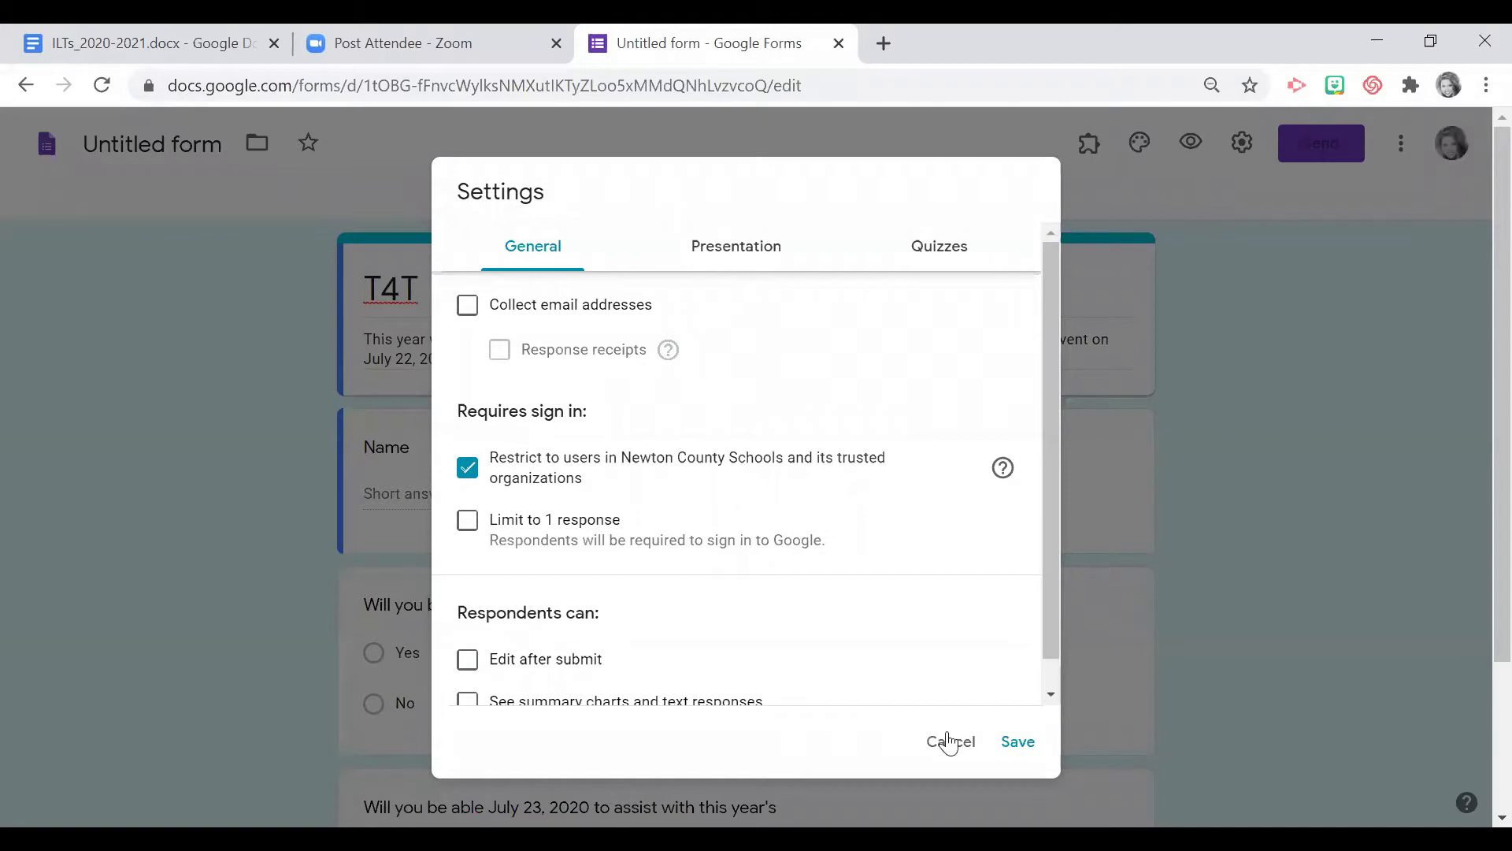
left_click(1198, 592)
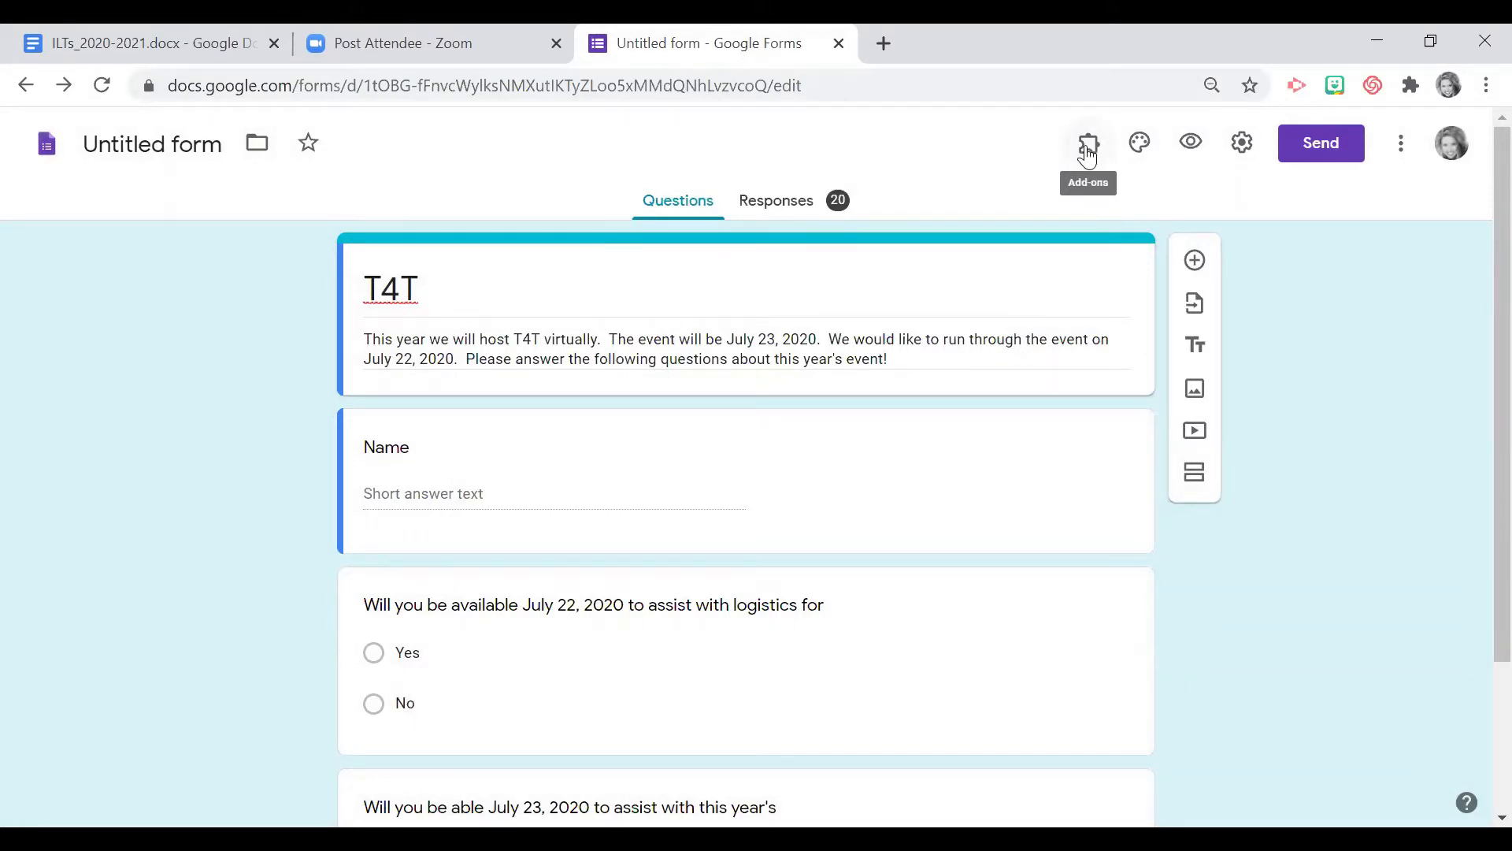
left_click(1137, 145)
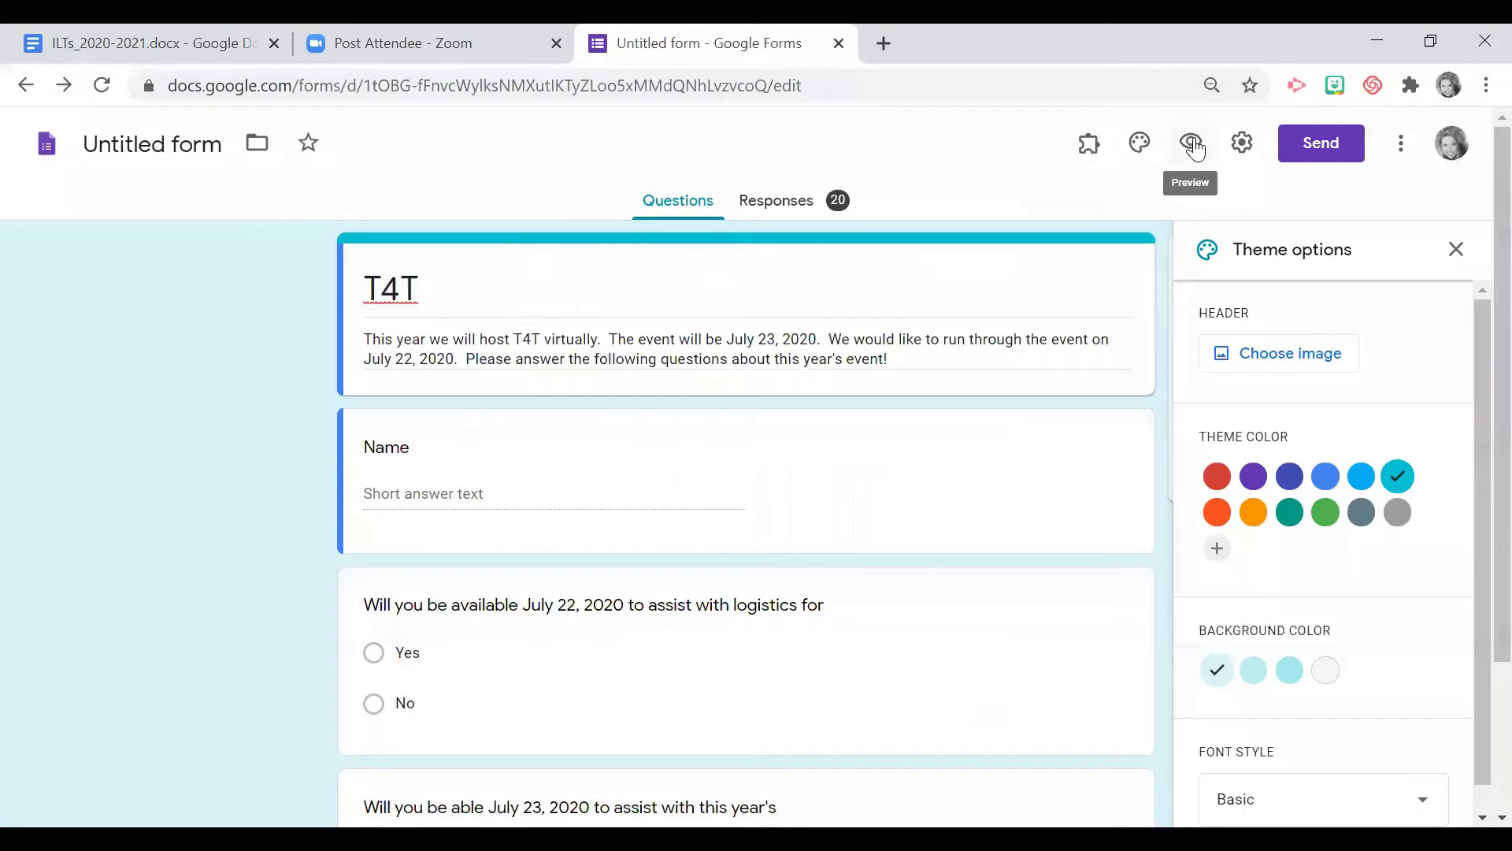
- Open the form settings and examine the general options for email collection, sign-in and respondent permissions
left_click(1241, 147)
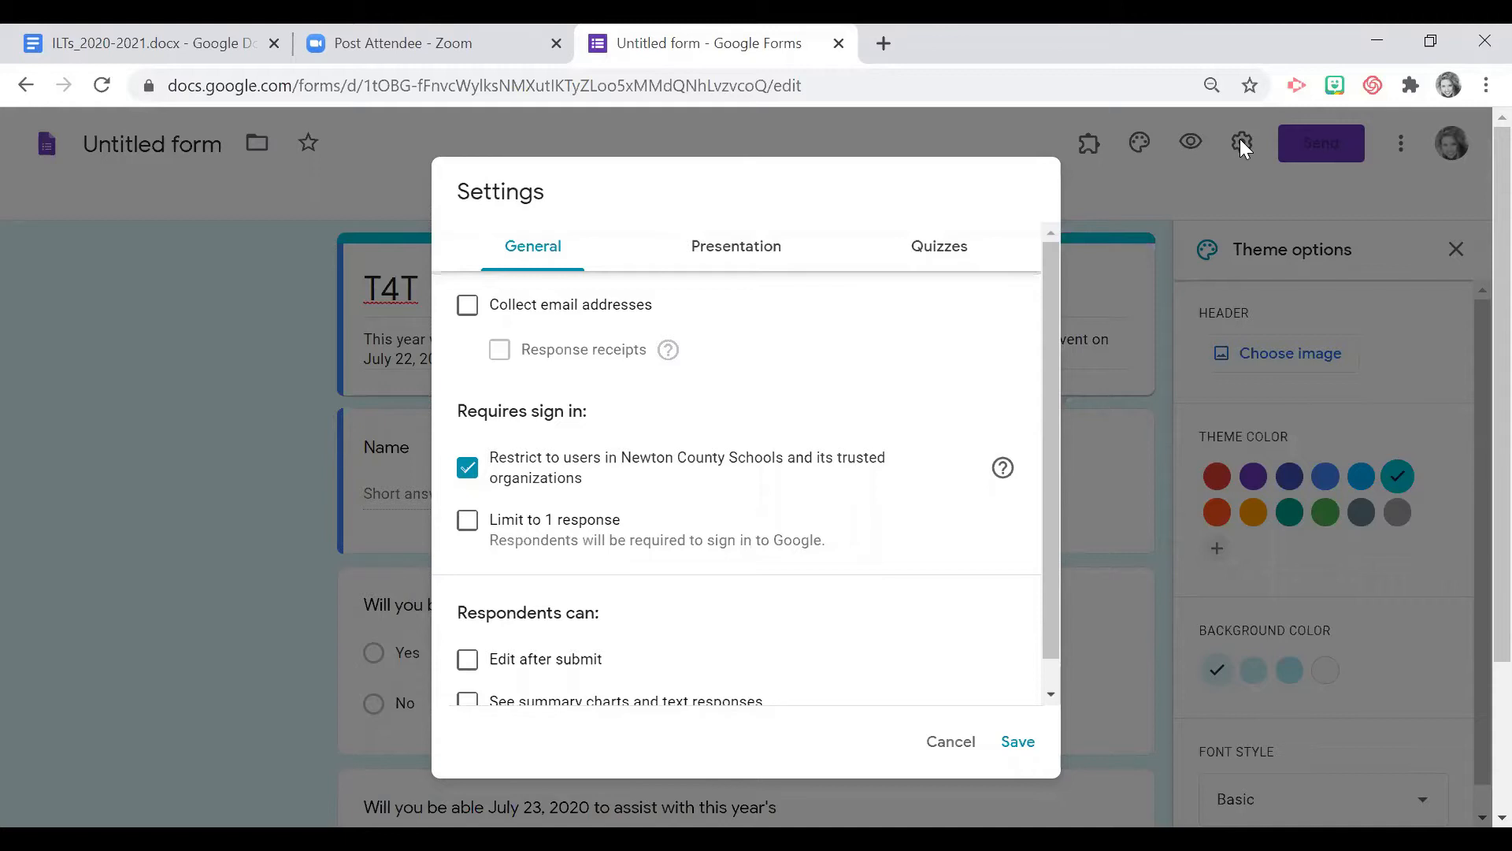
scroll(920, 361, "down", 2)
scroll(925, 364, "up", 2)
scroll(802, 369, "down", 1)
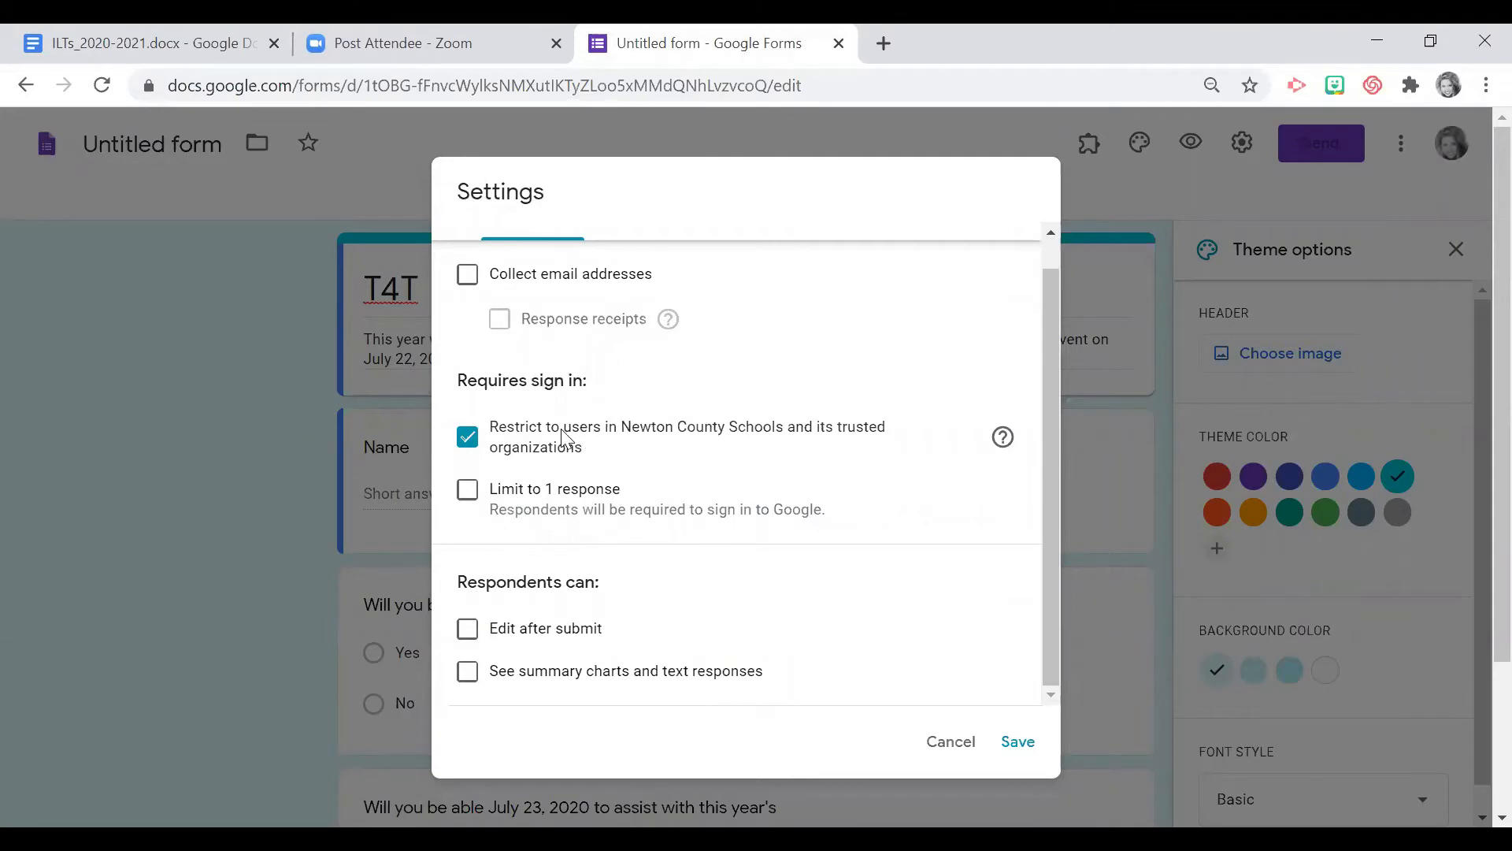
- Switch the restriction to users in Newton County Schools and its trusted organizations off, on and off again
left_click(468, 440)
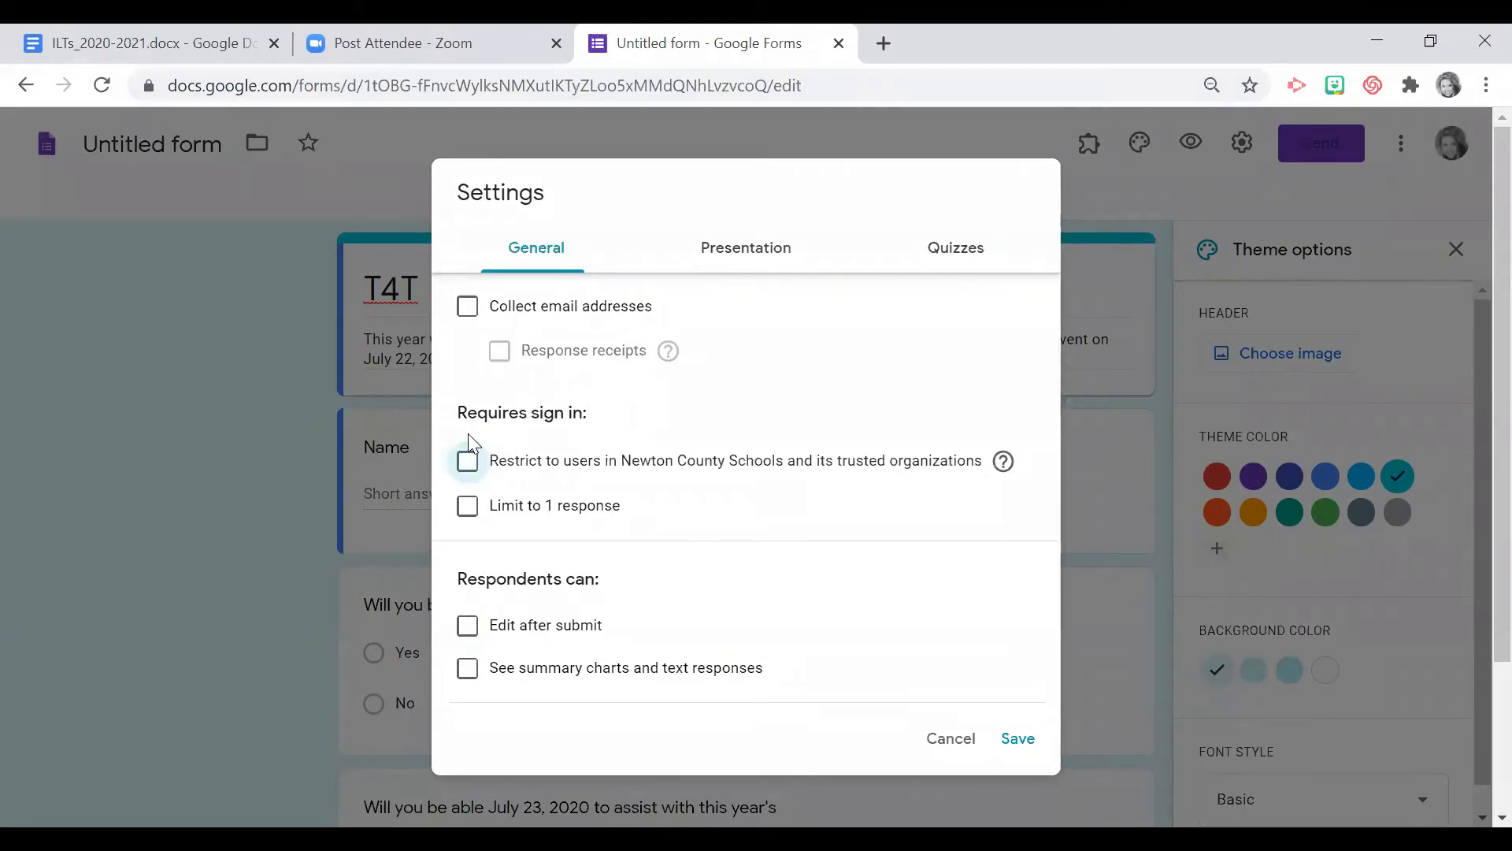
left_click(469, 465)
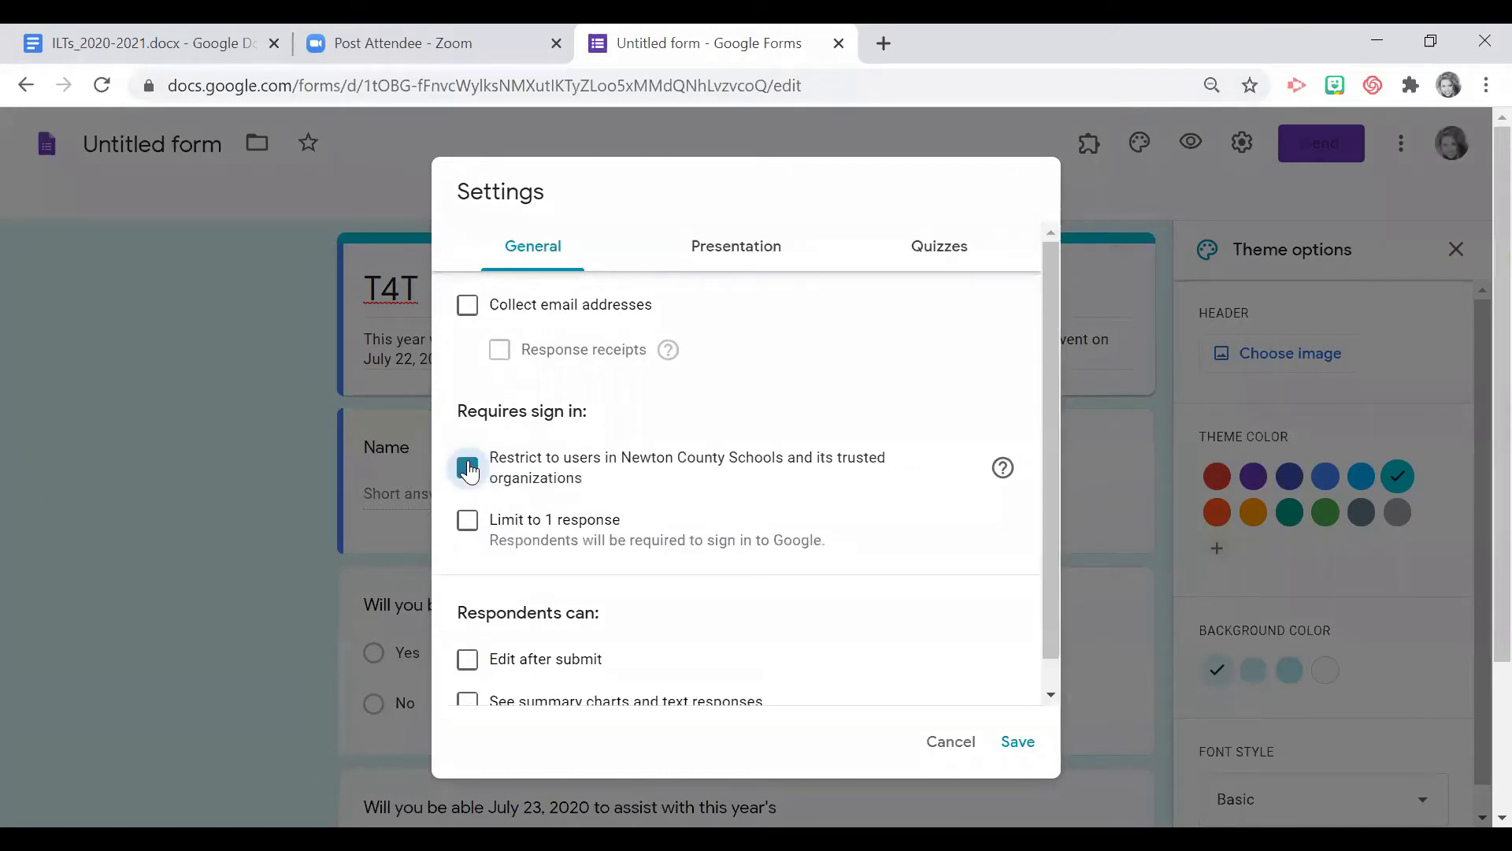
scroll(718, 465, "down", 1)
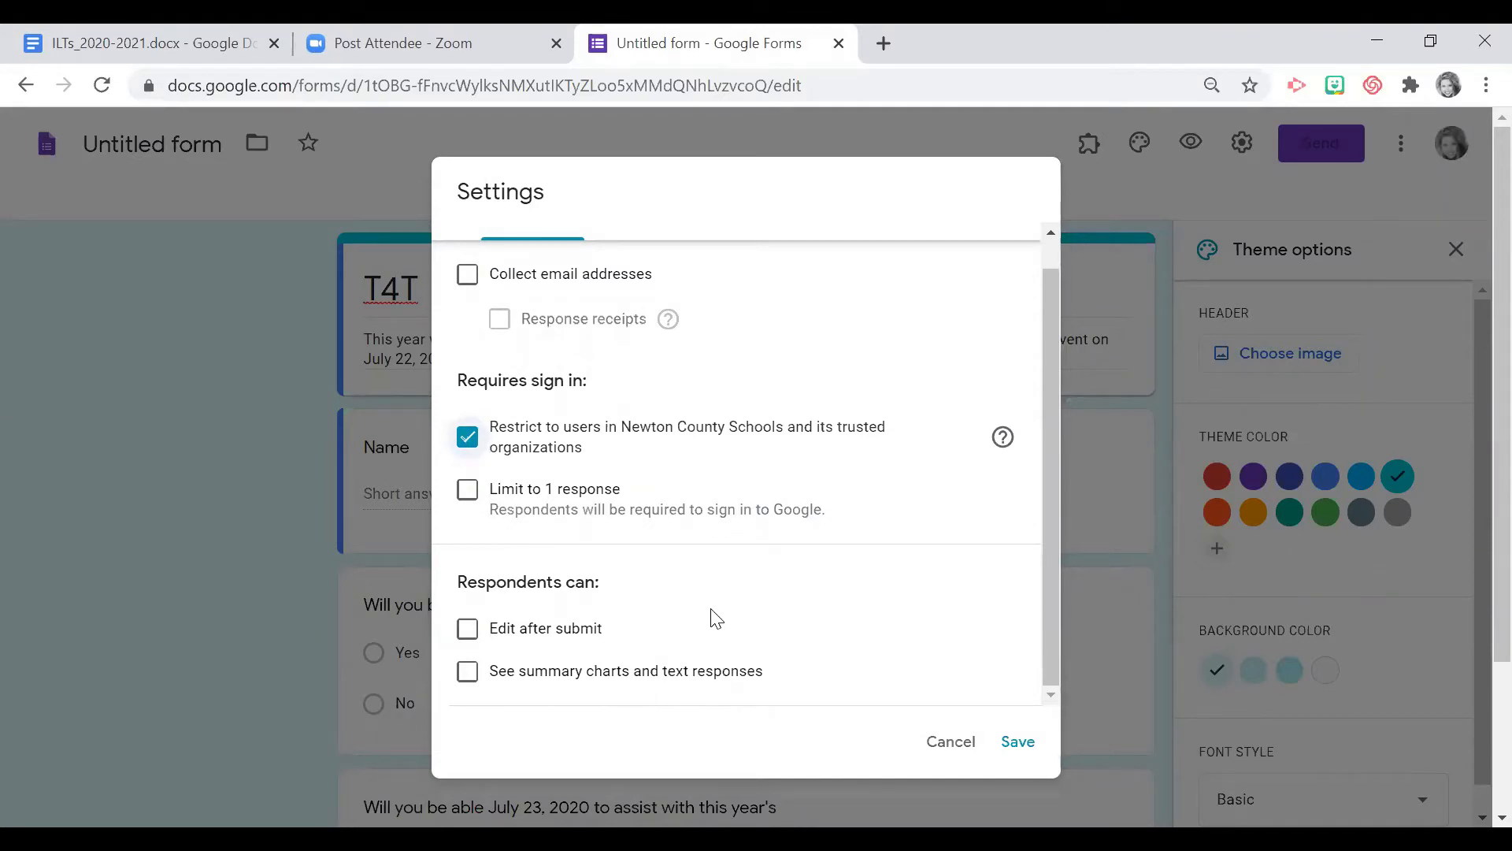
scroll(716, 618, "down", 1)
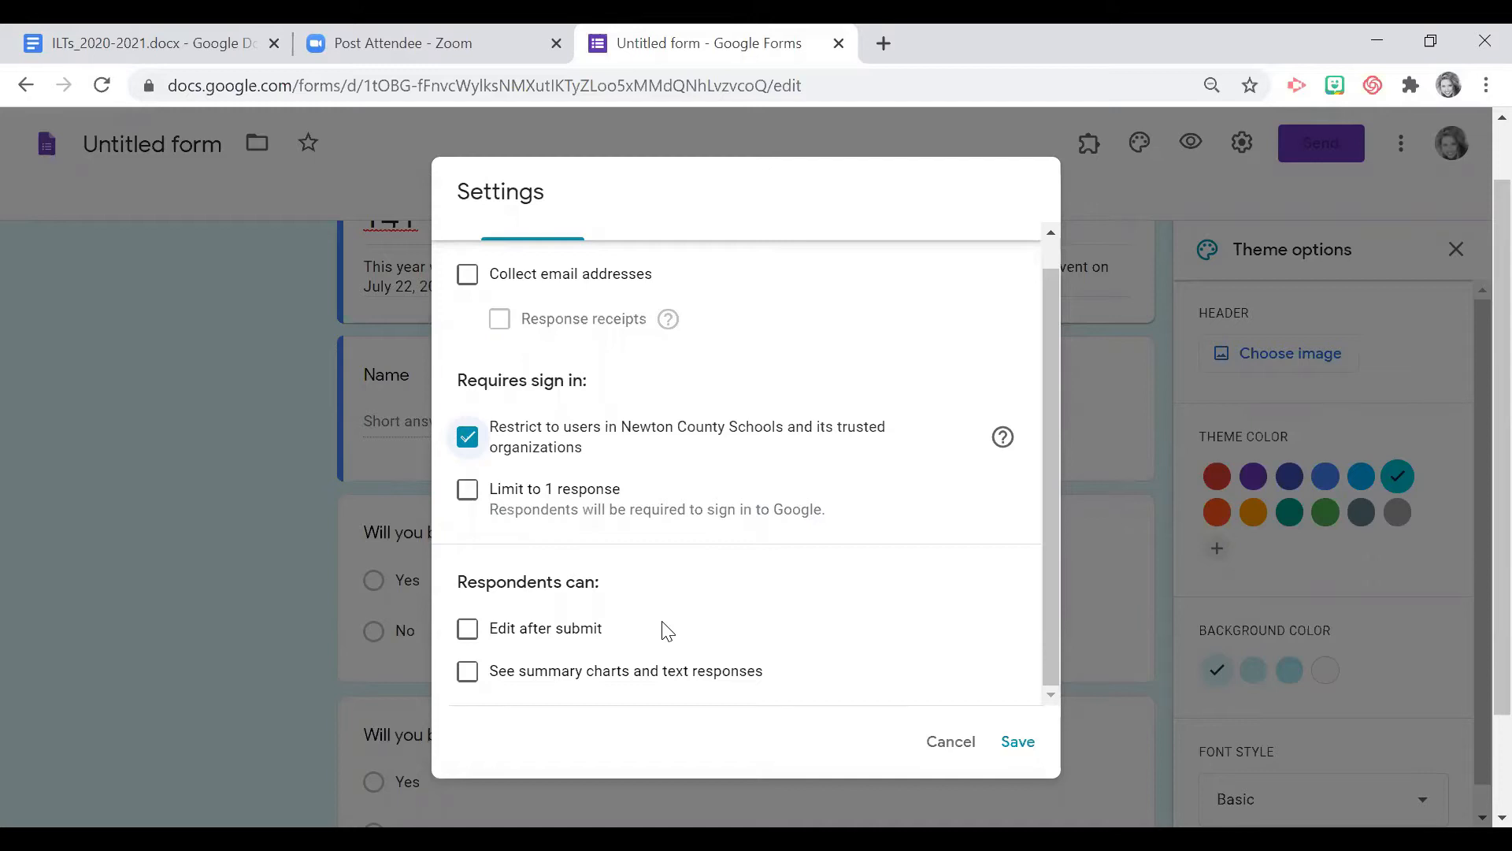
left_click(467, 446)
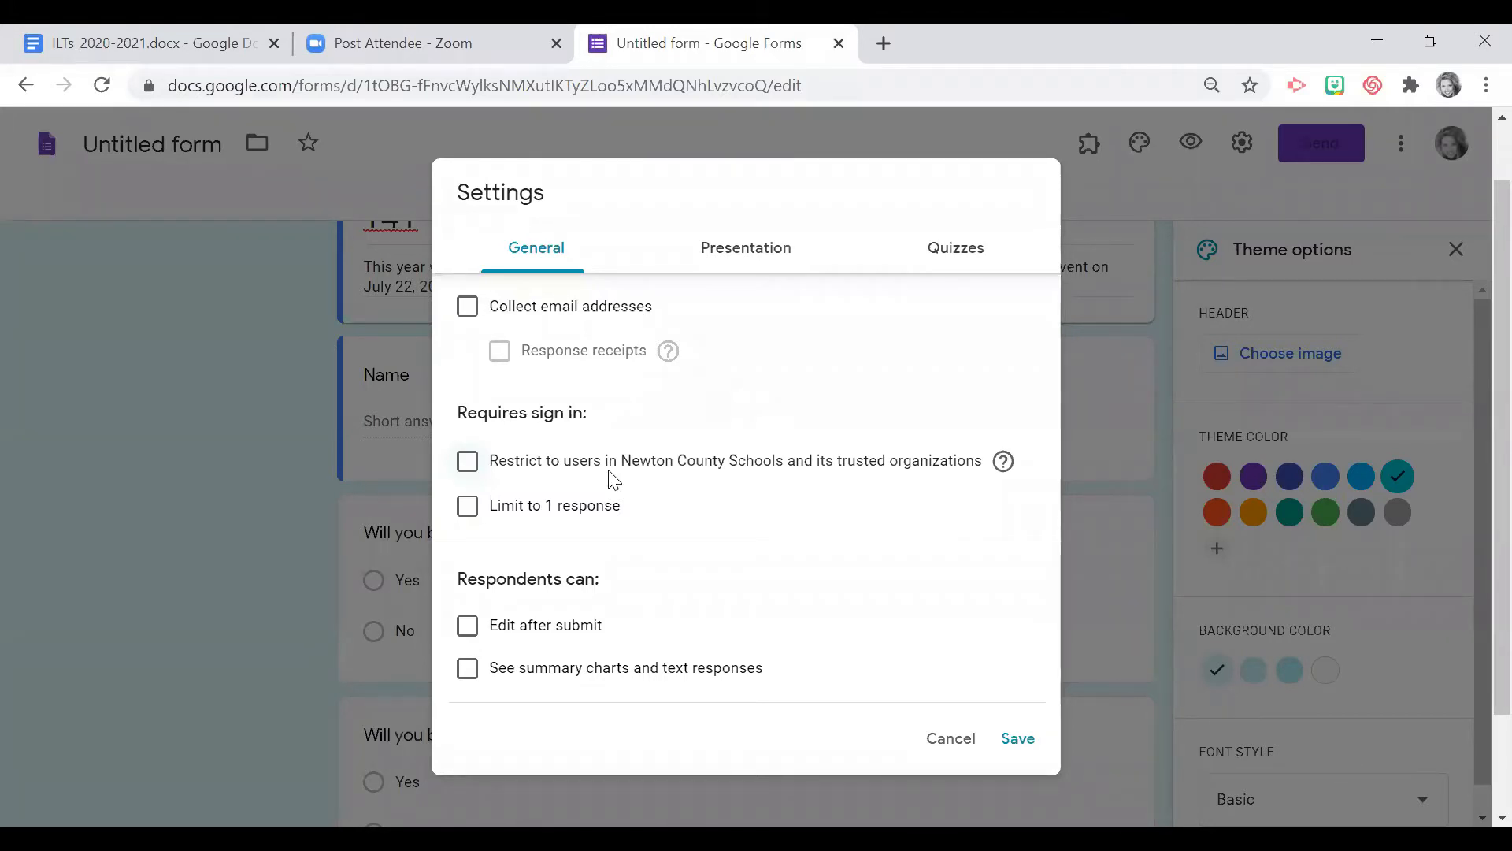
- Look over the form's presentation and quiz settings and return to the general settings
left_click(775, 250)
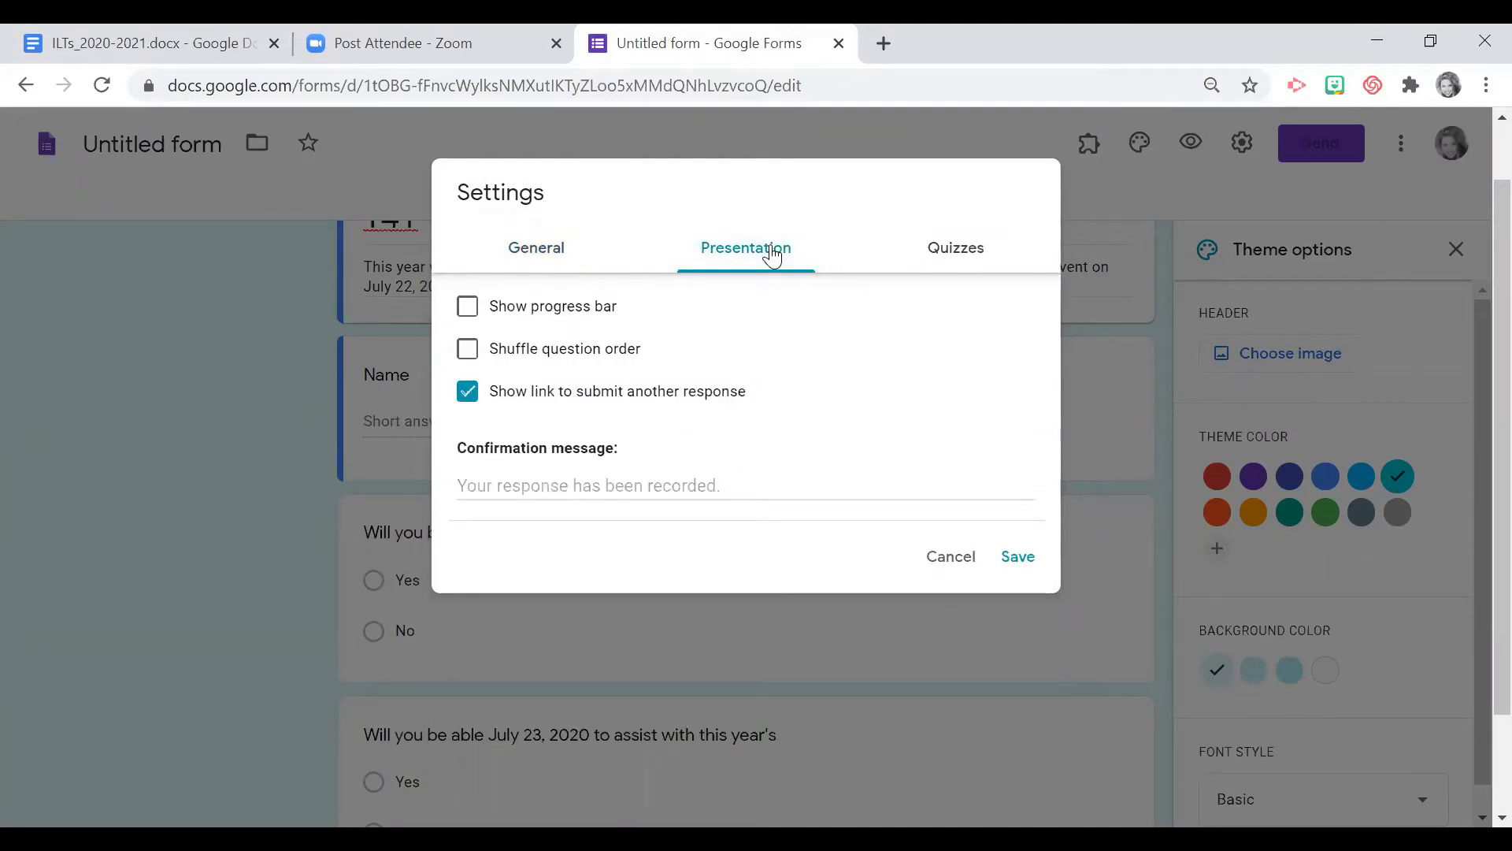
left_click(968, 252)
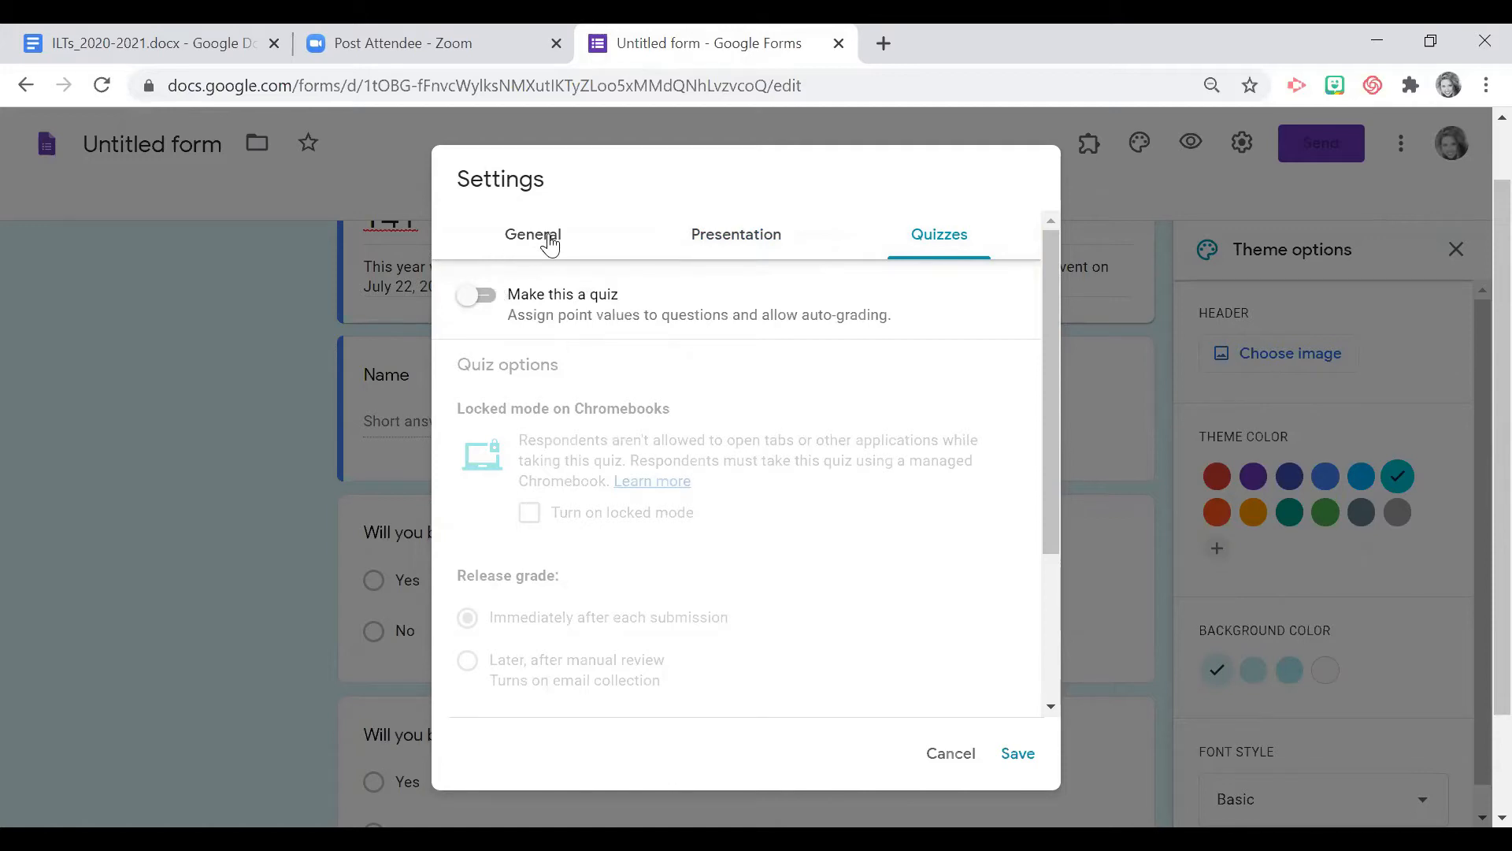
left_click(549, 245)
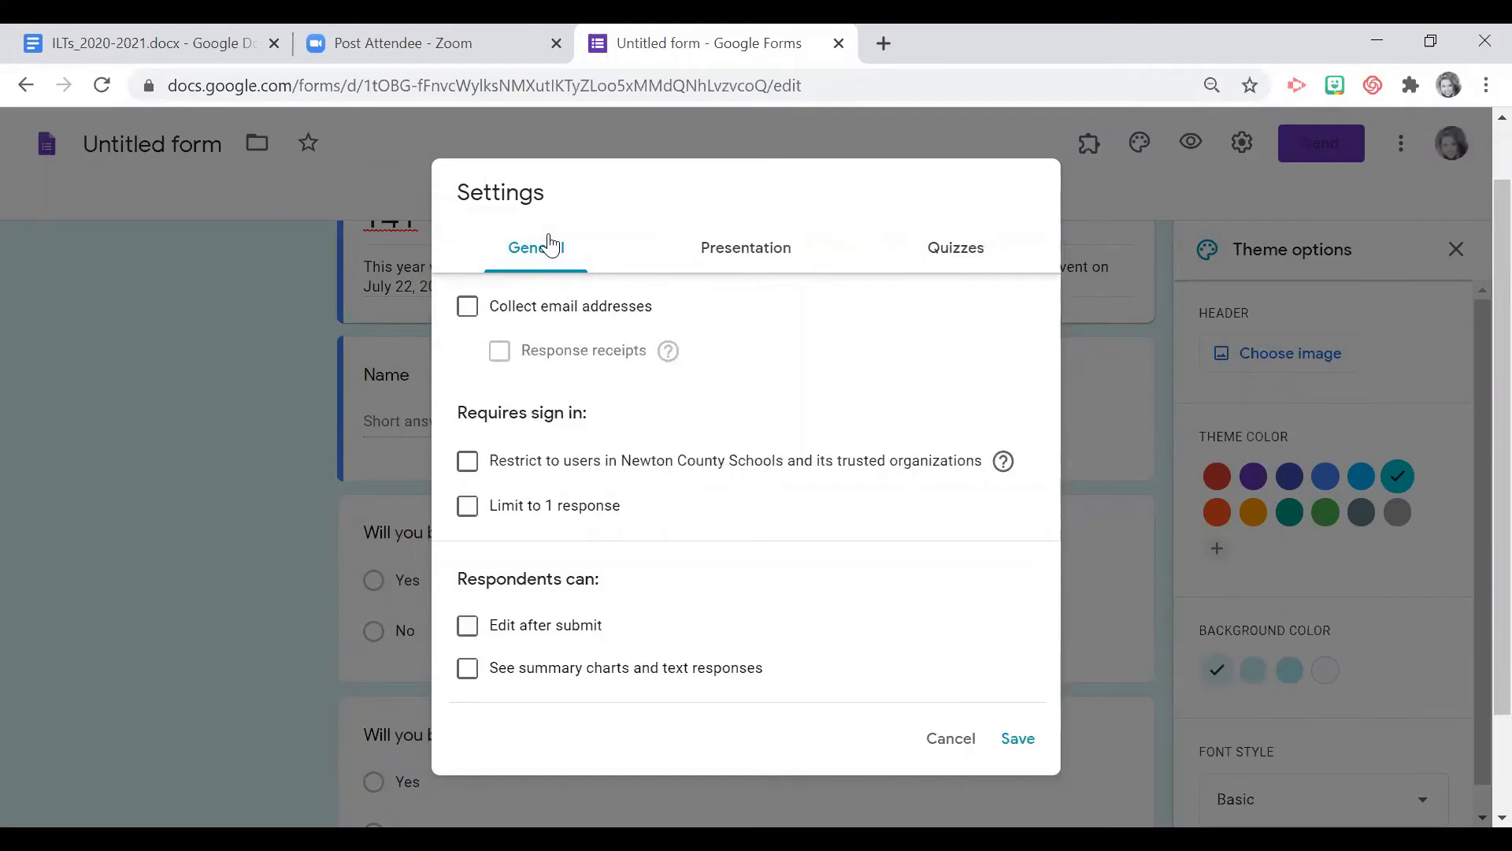
- Restrict the form to users in Newton County Schools and its trusted organizations, and save the settings
left_click(467, 462)
scroll(874, 498, "down", 1)
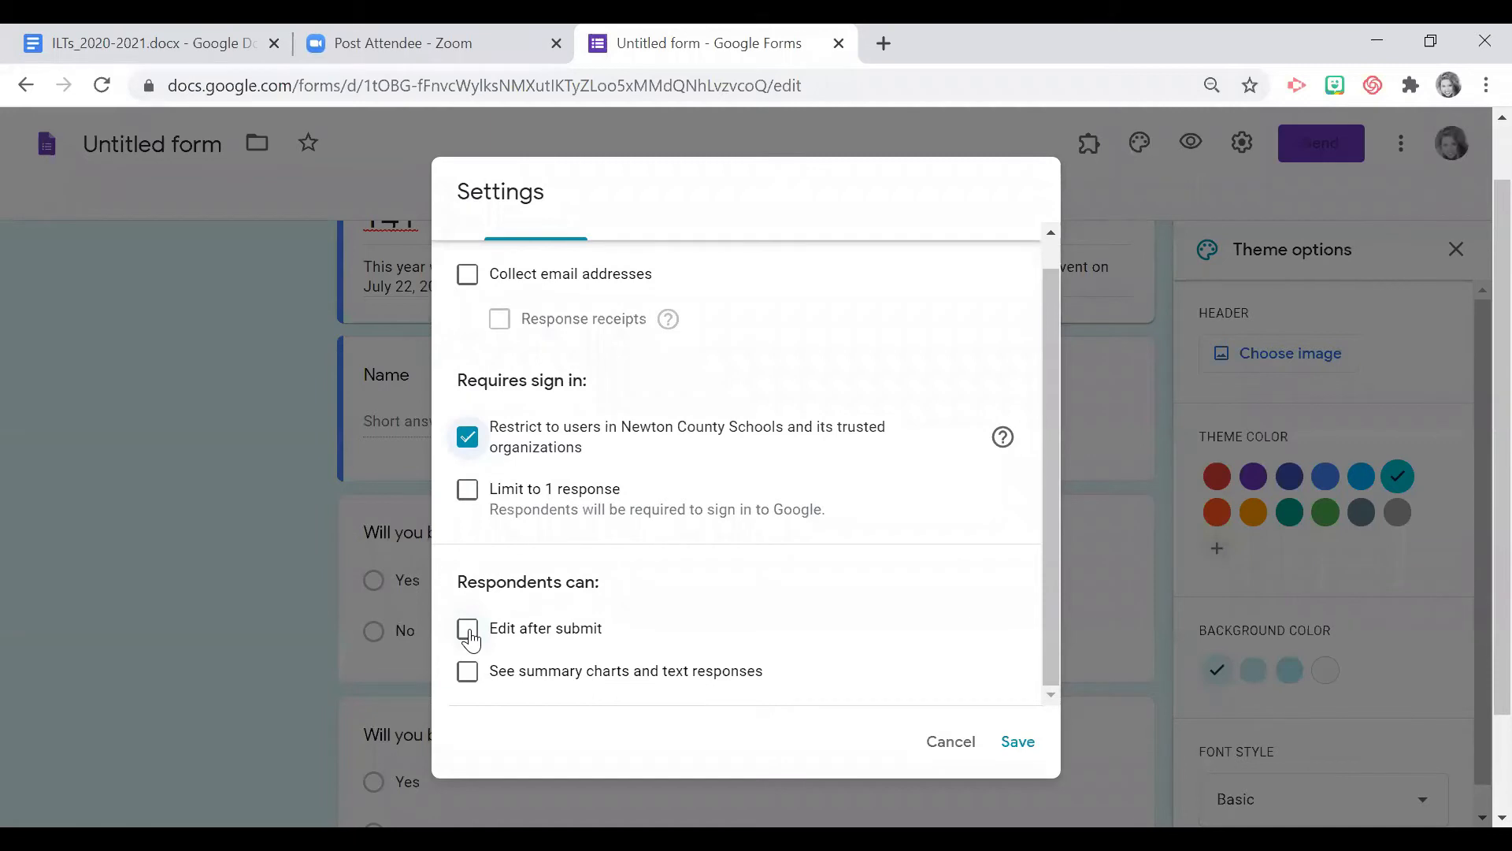
left_click(1017, 742)
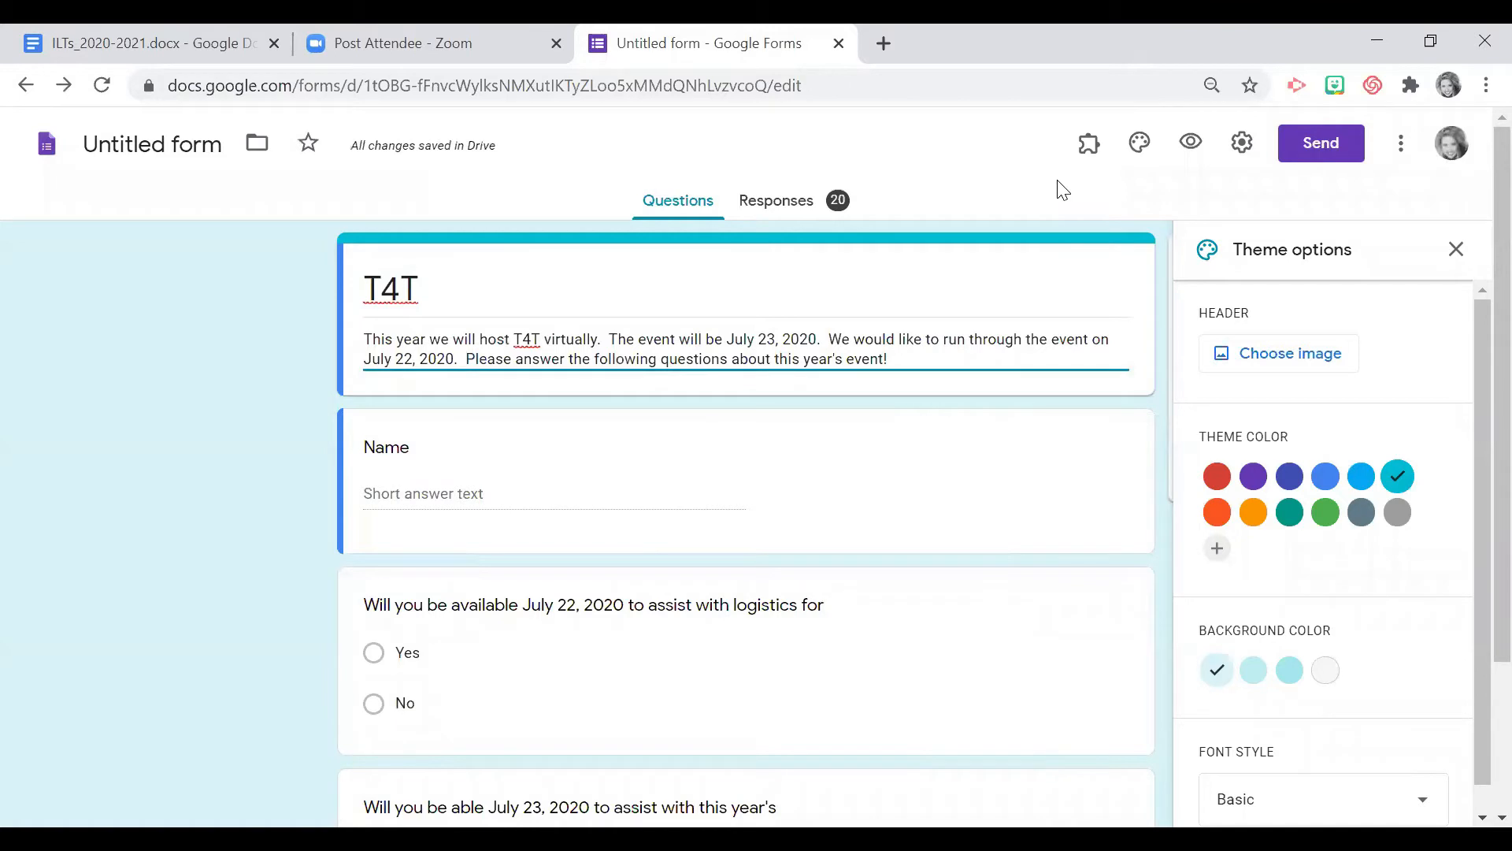
- Open the form's send options, try entering a recipient's name for email delivery, and clear the recipient entry
left_click(1327, 146)
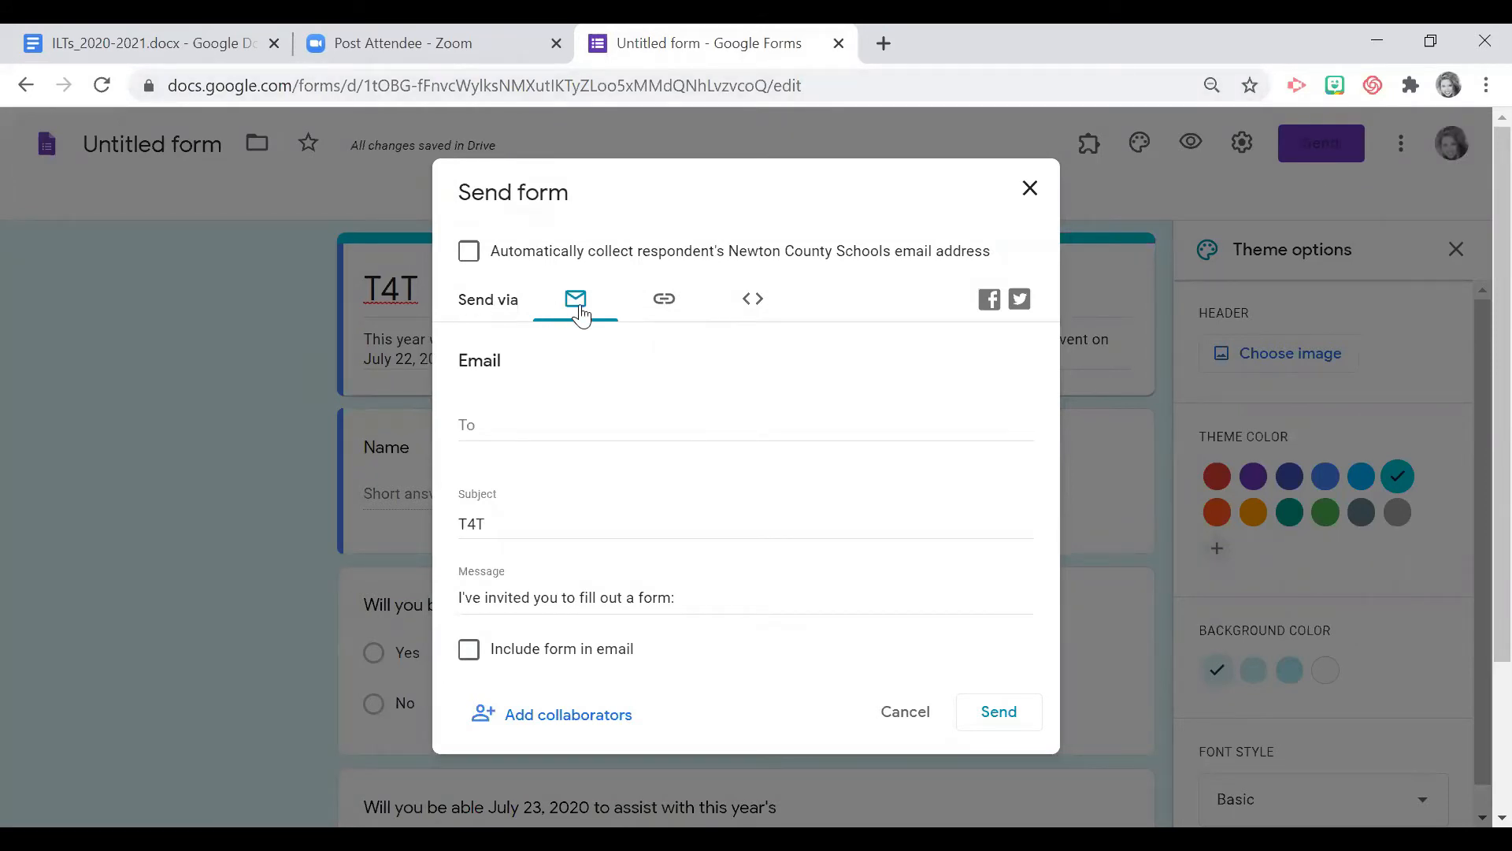
left_click(497, 425)
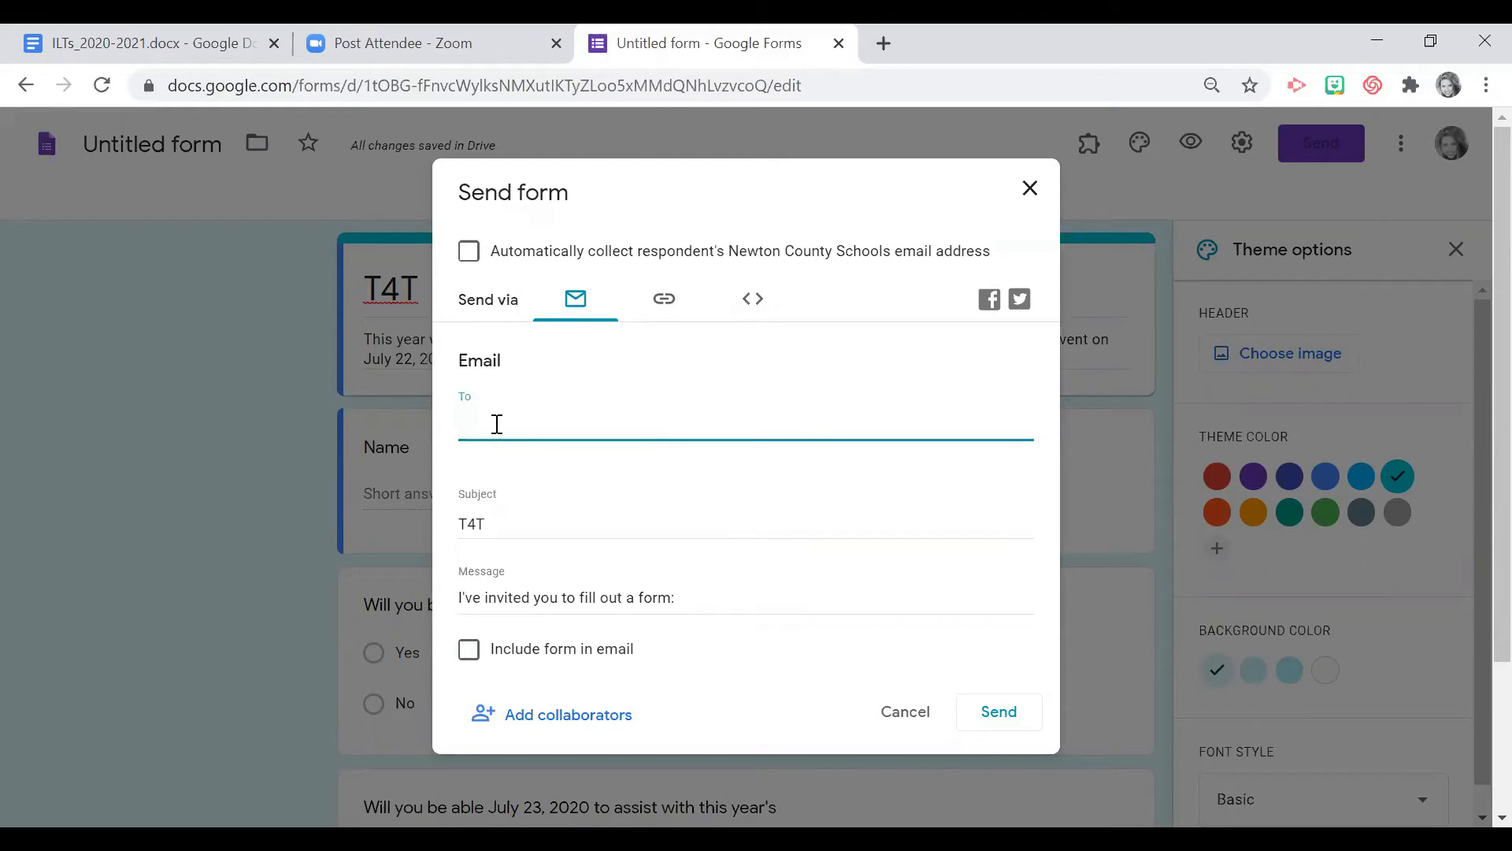
type("Jenn")
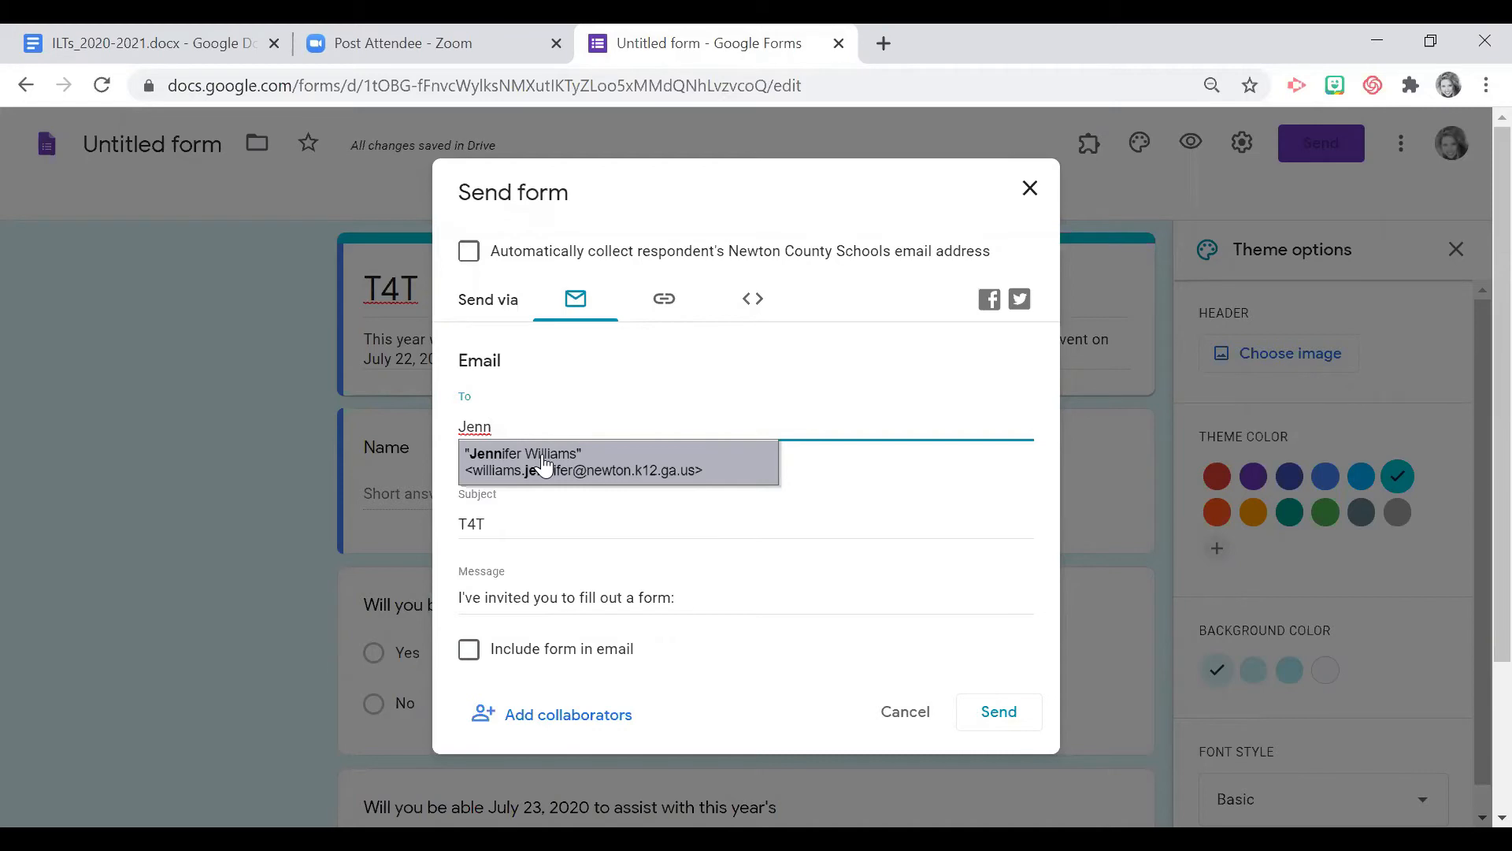
key("BackSpace")
key("BackSpace")
key("BackSpace")
key("BackSpace")
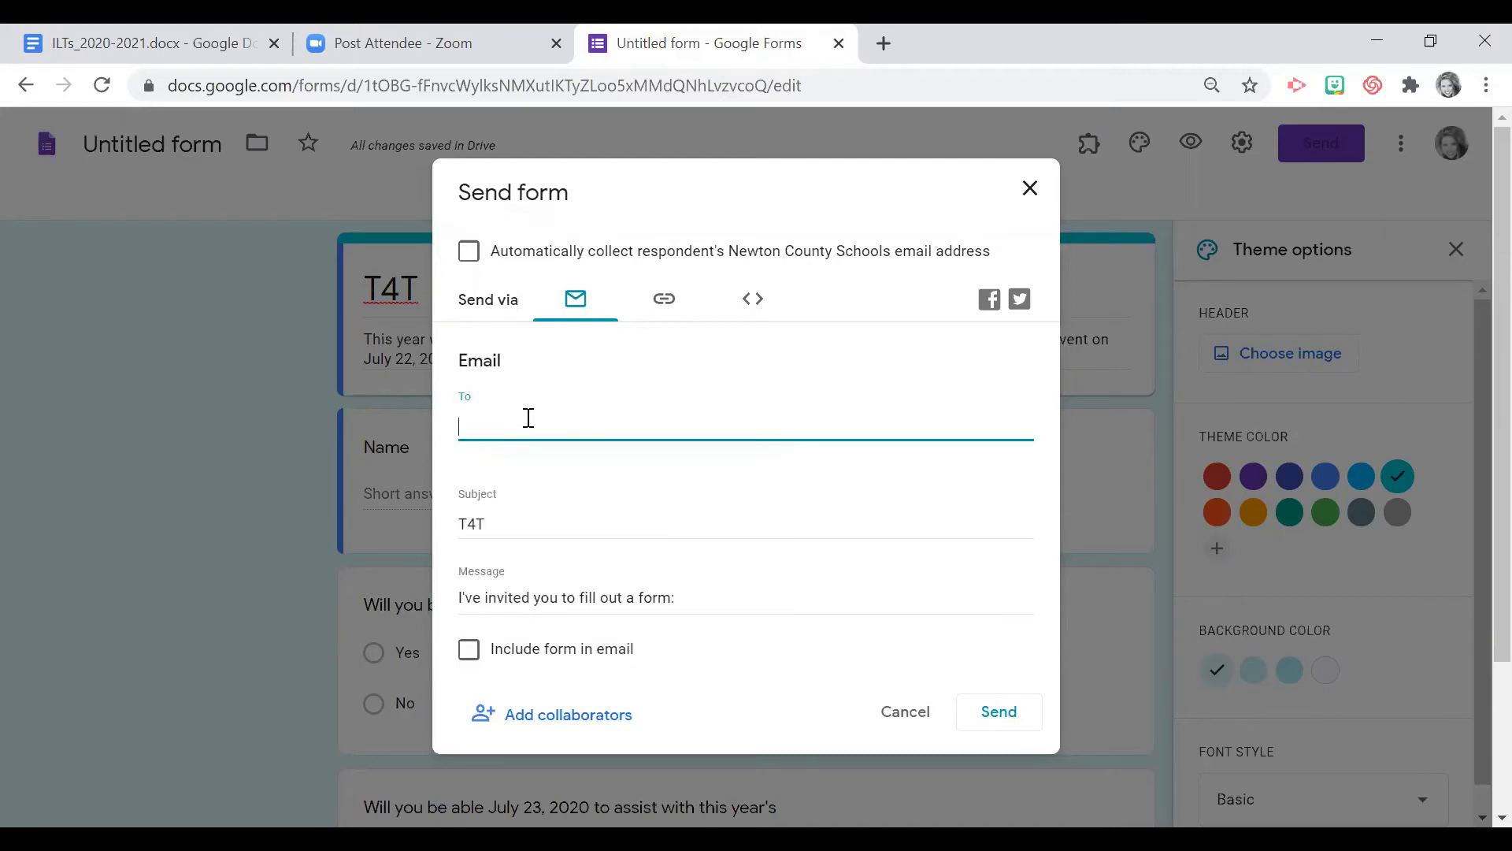
- Choose to send the form by link, shorten the URL, and copy the shortened link
left_click(664, 308)
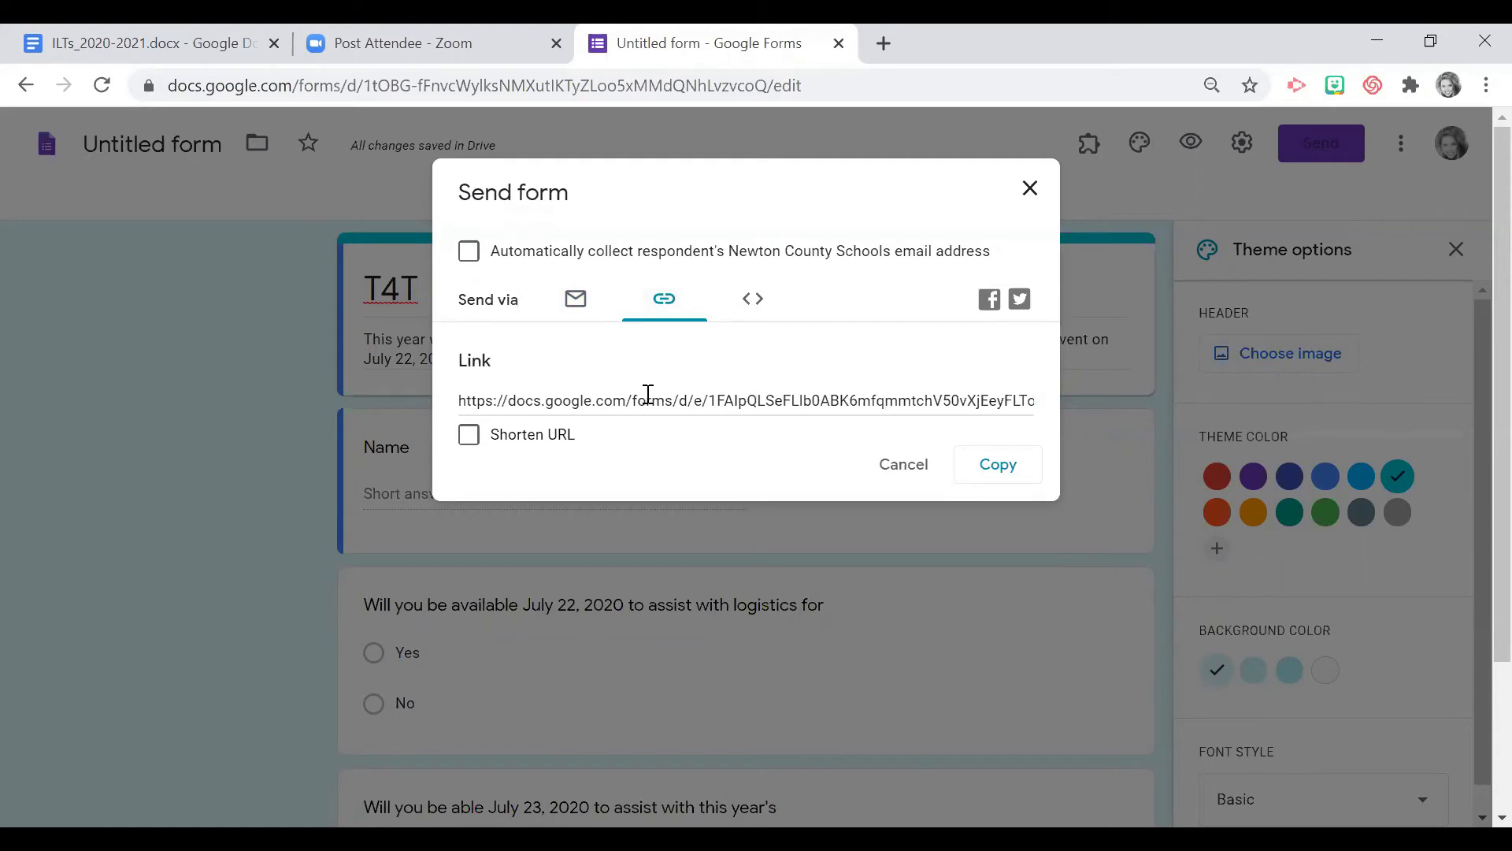
left_click(470, 435)
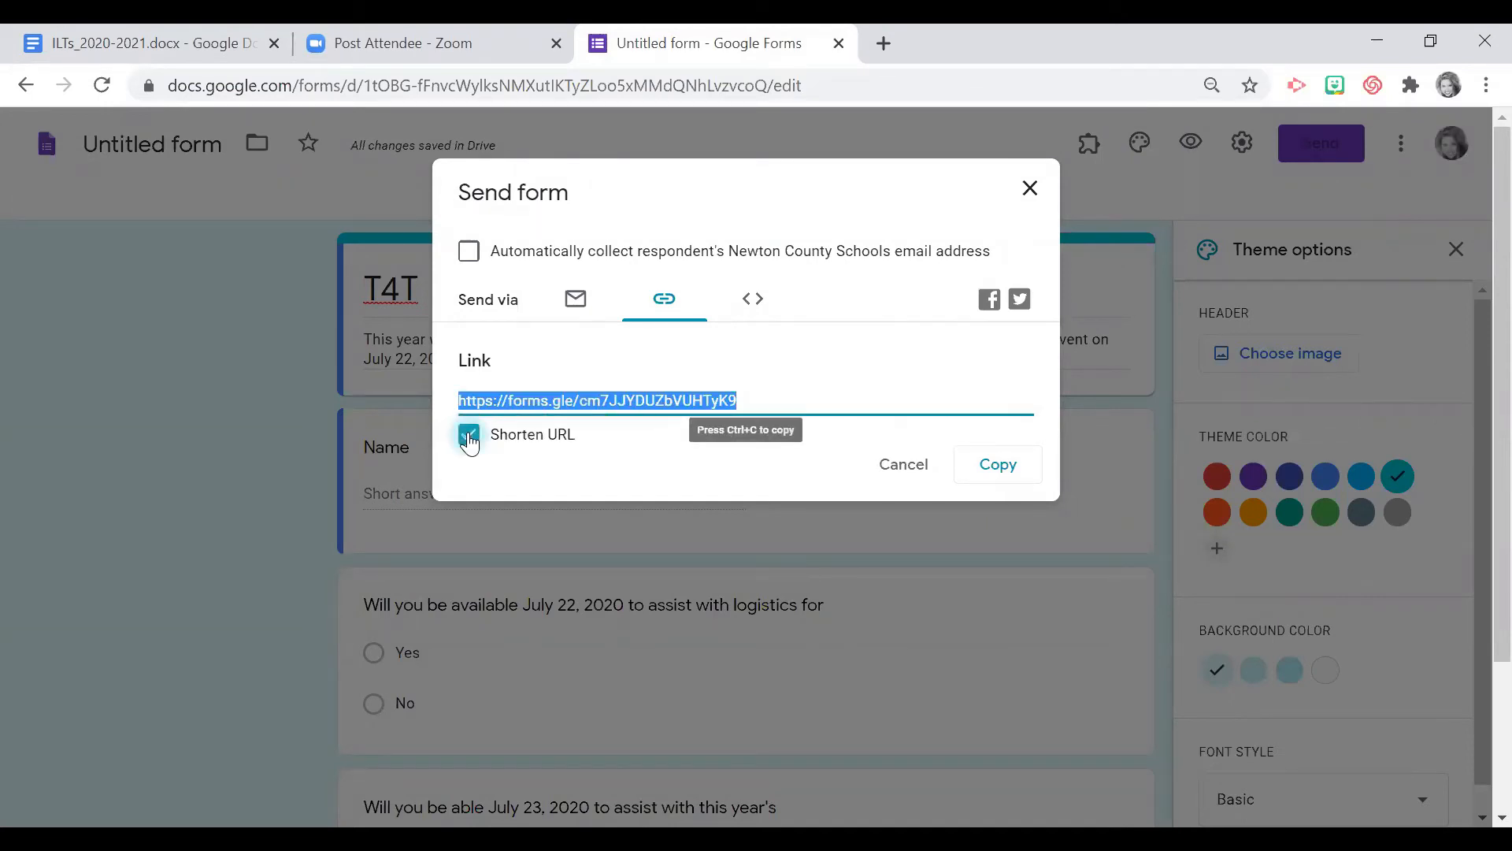
left_click(991, 471)
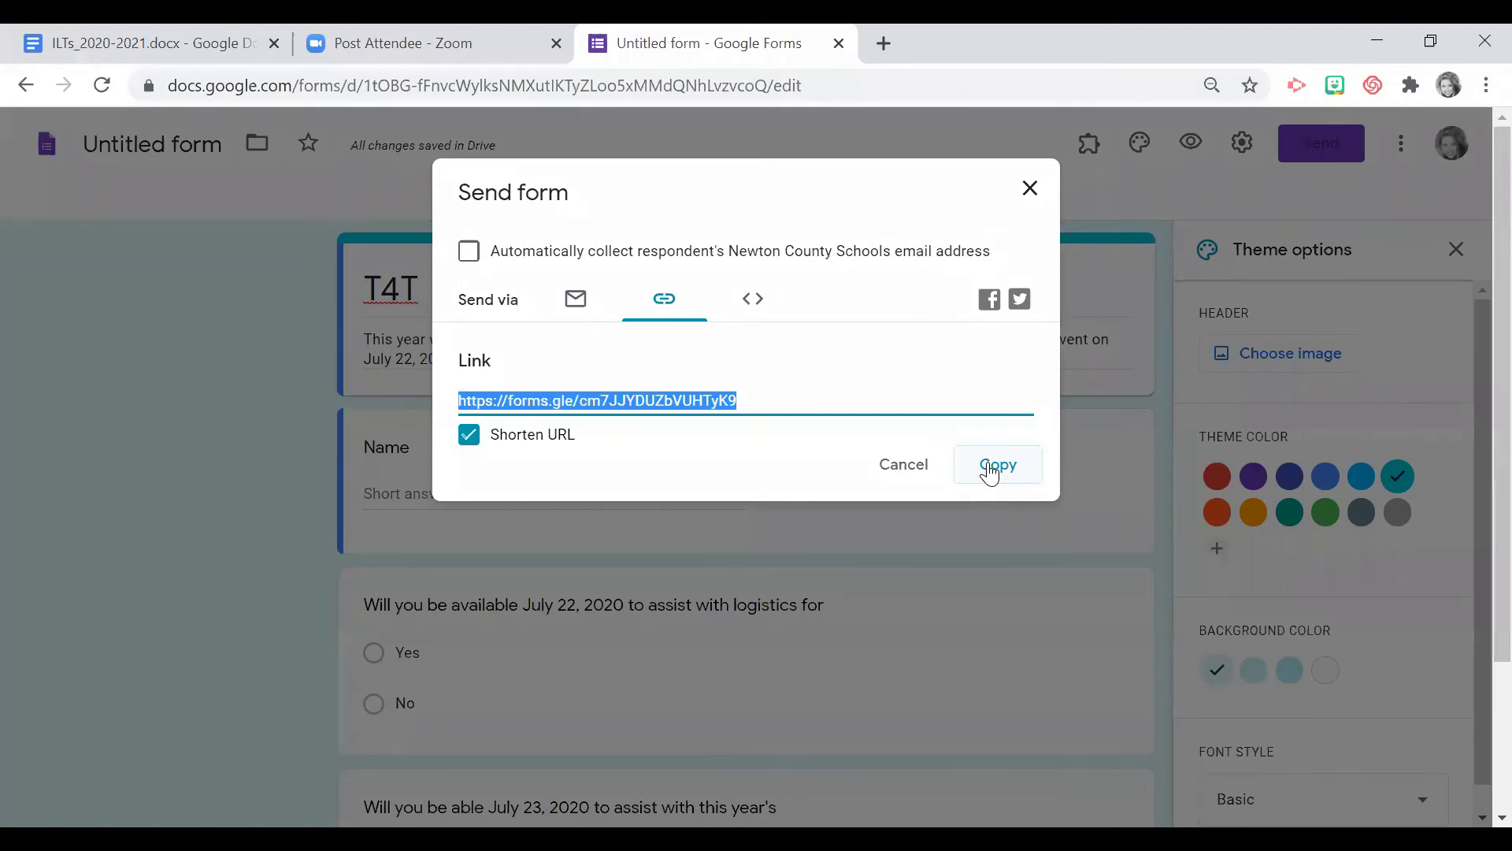
- Look at the form's embed HTML option, return to the link option, and close the send dialog
left_click(759, 306)
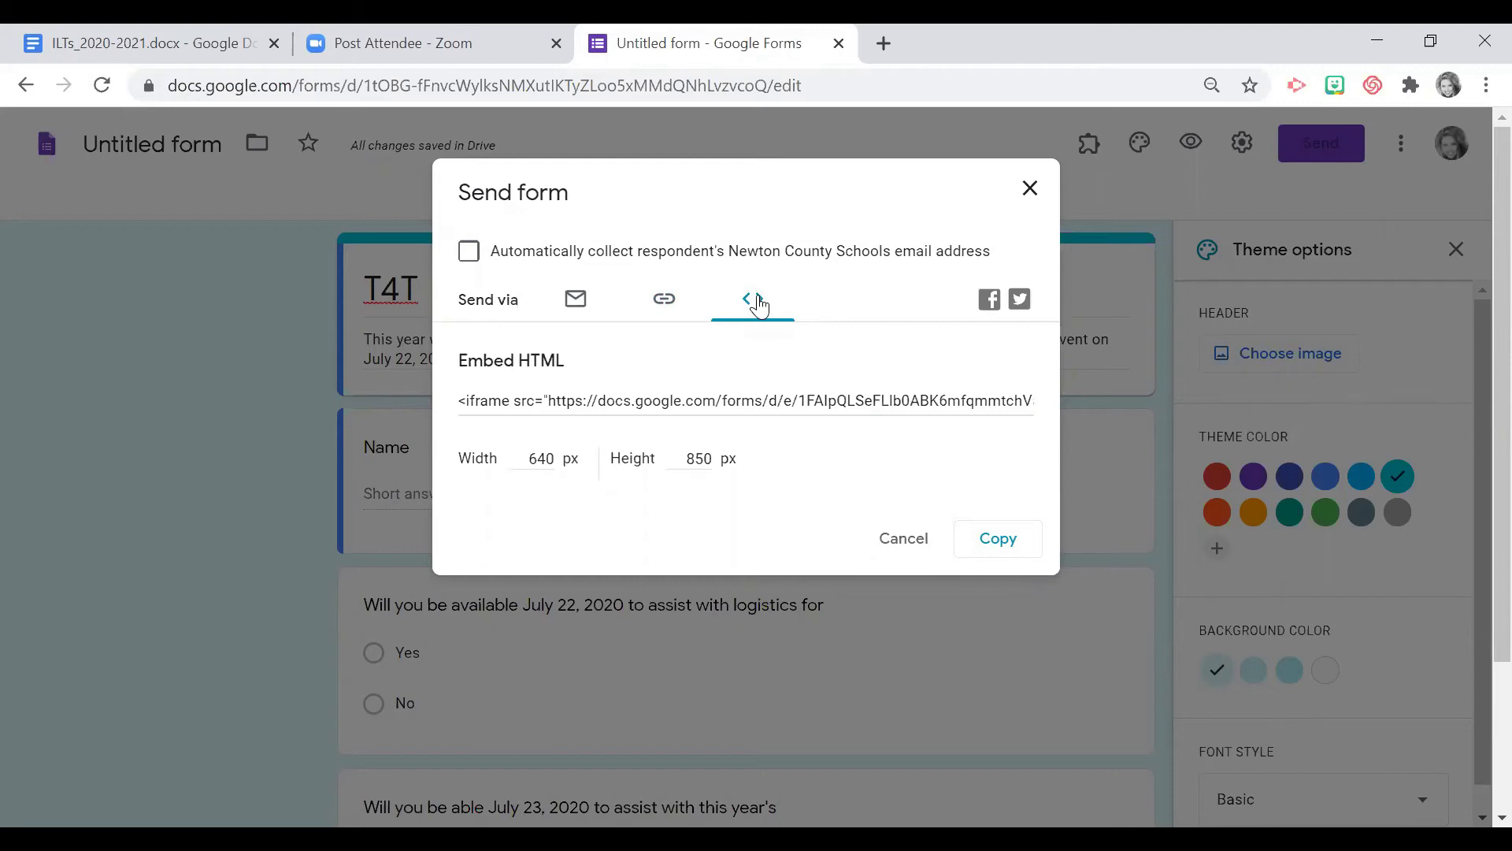
left_click(664, 306)
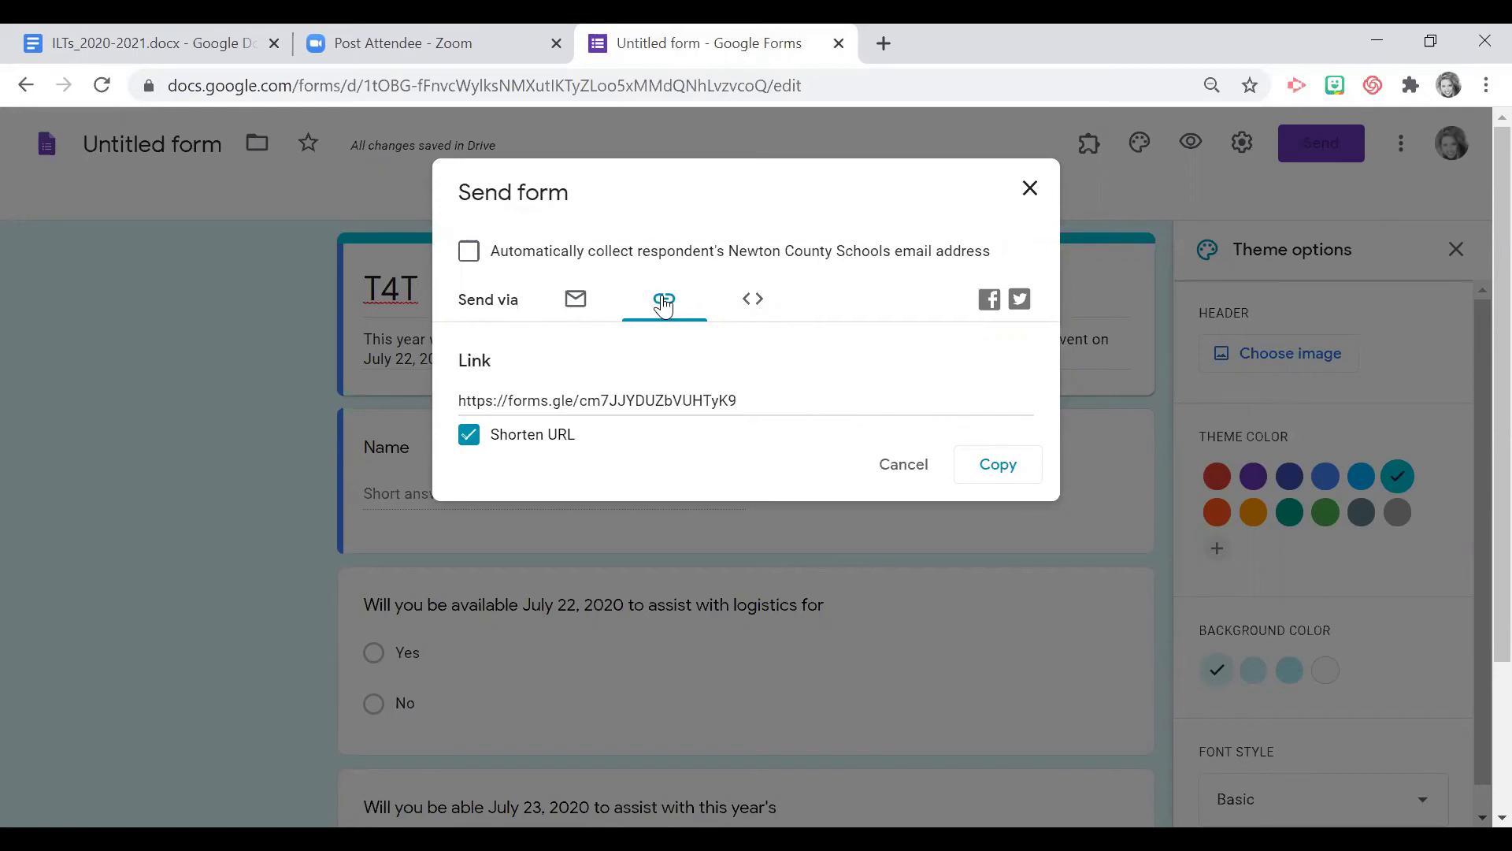
left_click(1030, 190)
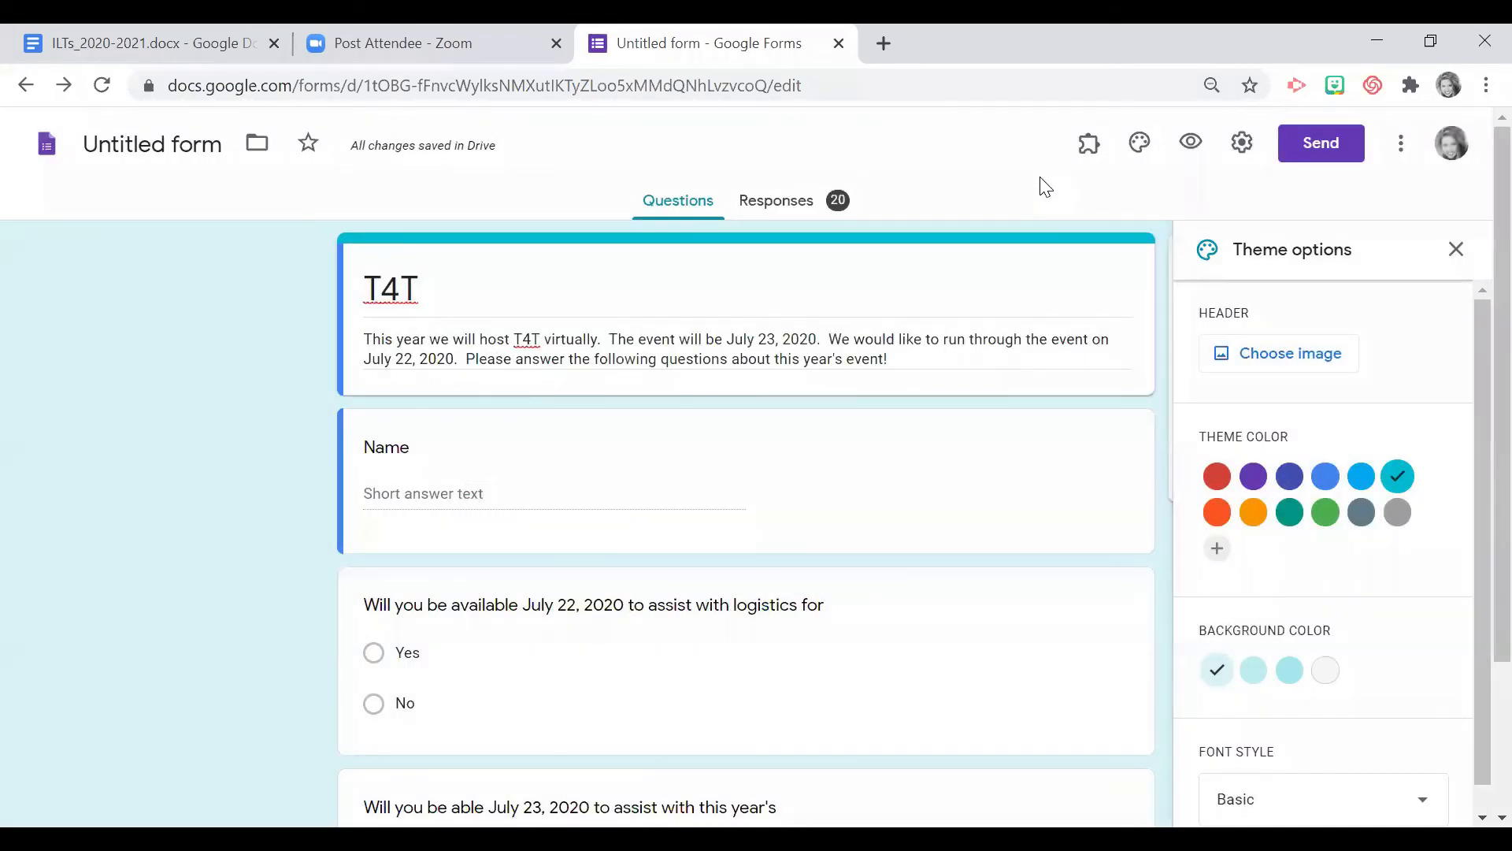
- Preview the T4T form as respondents see it and look through its questions
left_click(1191, 144)
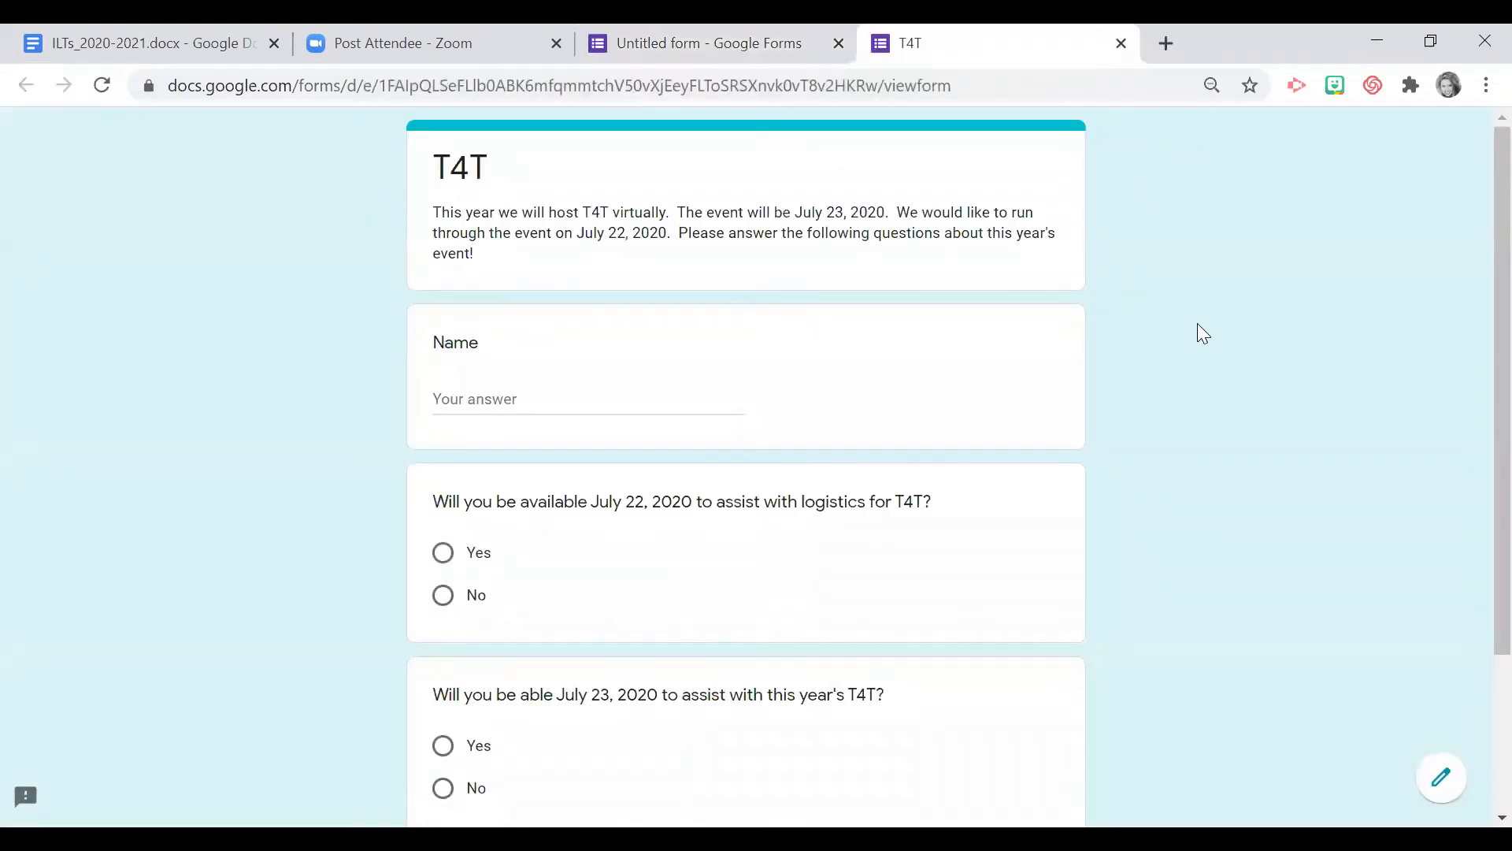
scroll(1198, 323, "down", 1)
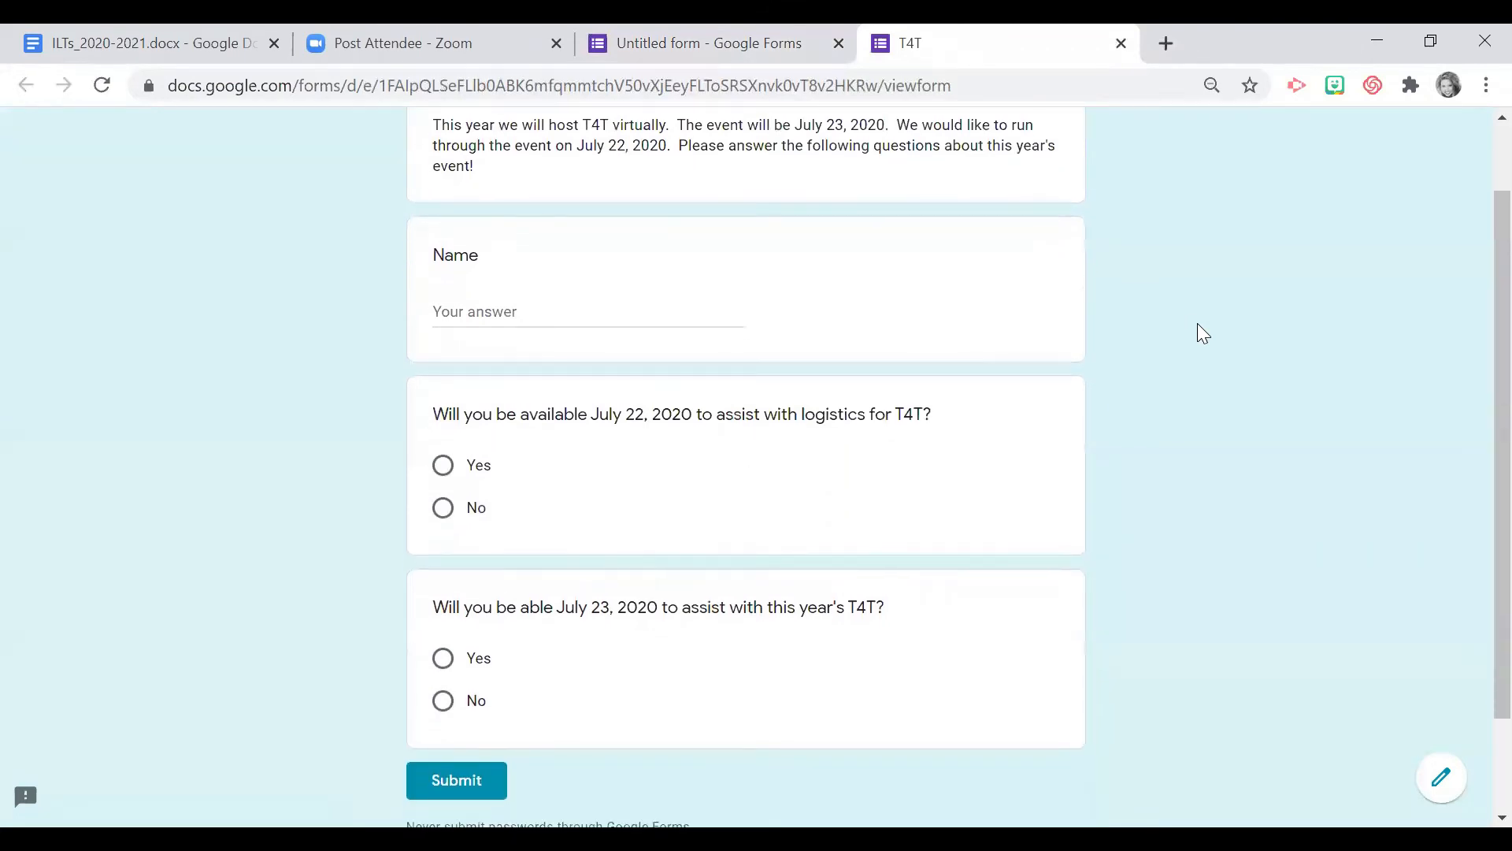
- Look over the previewed T4T form from its title and description down to the submit option
scroll(1198, 323, "up", 1)
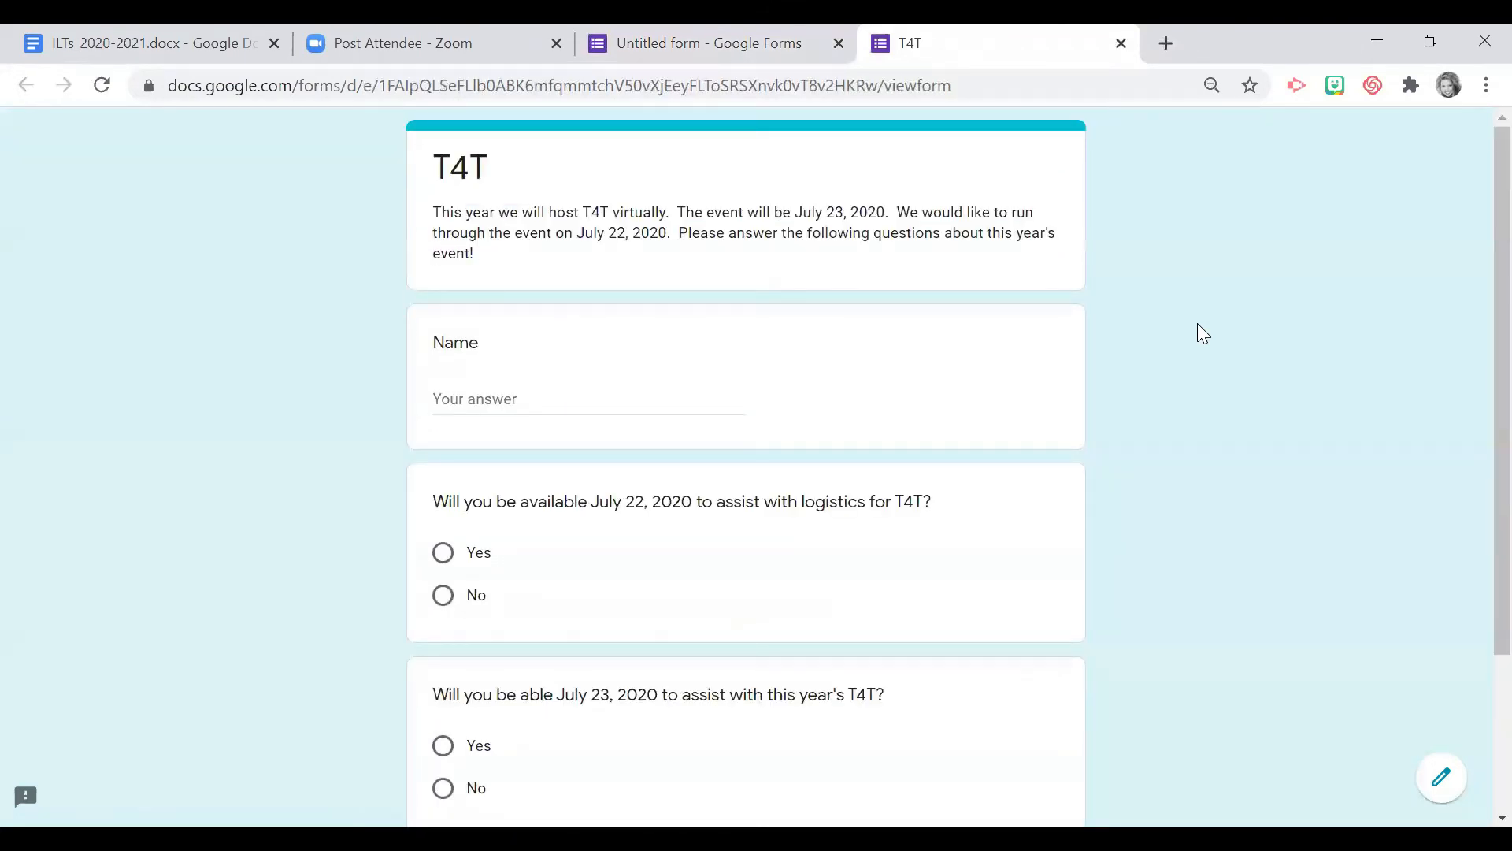
scroll(1198, 323, "down", 1)
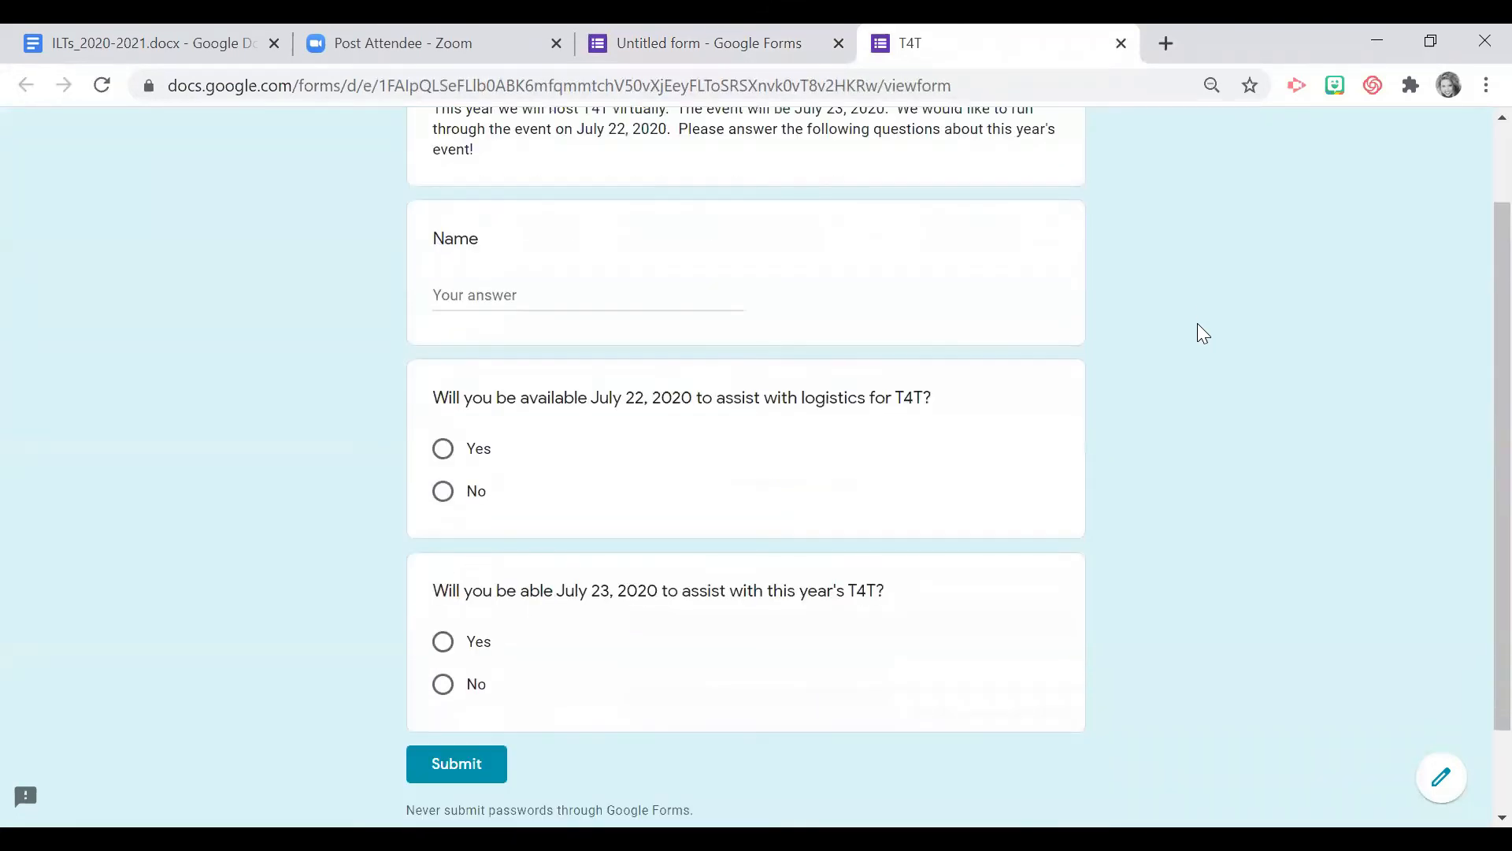
scroll(1204, 333, "down", 1)
scroll(1203, 333, "up", 2)
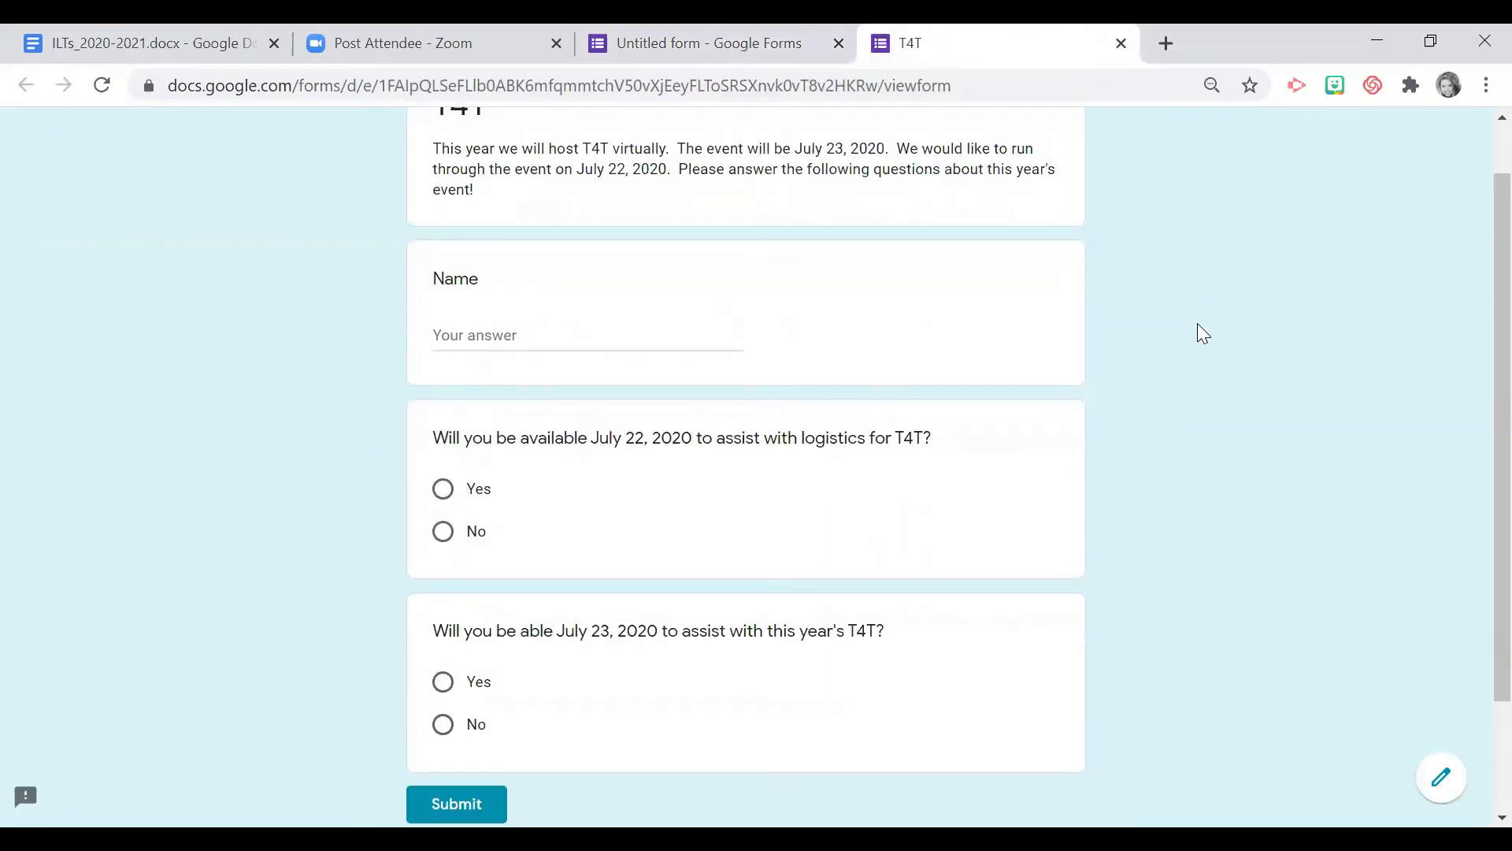
scroll(1204, 333, "up", 1)
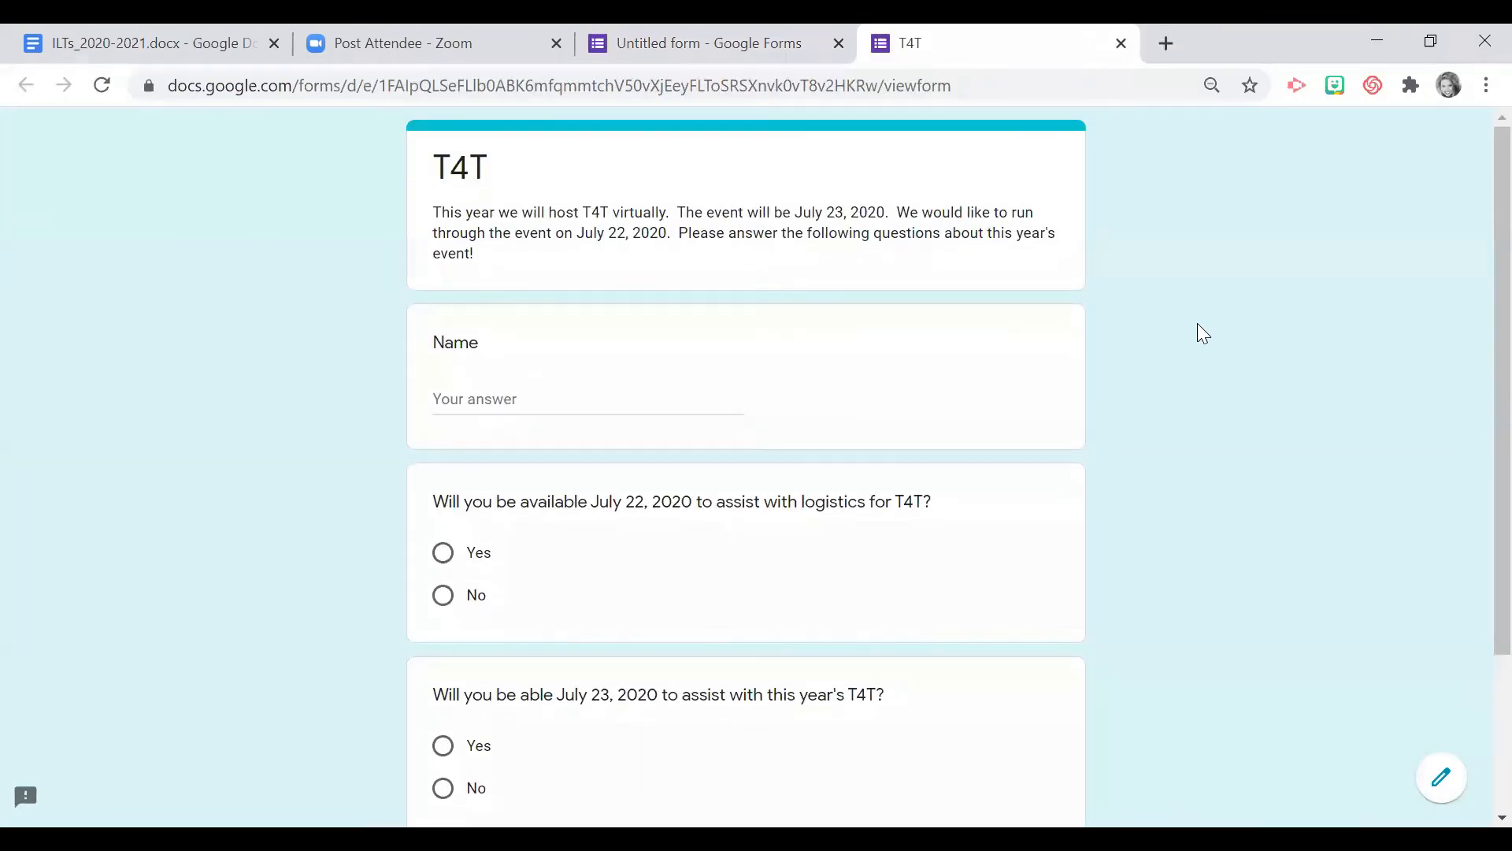
scroll(1203, 332, "down", 1)
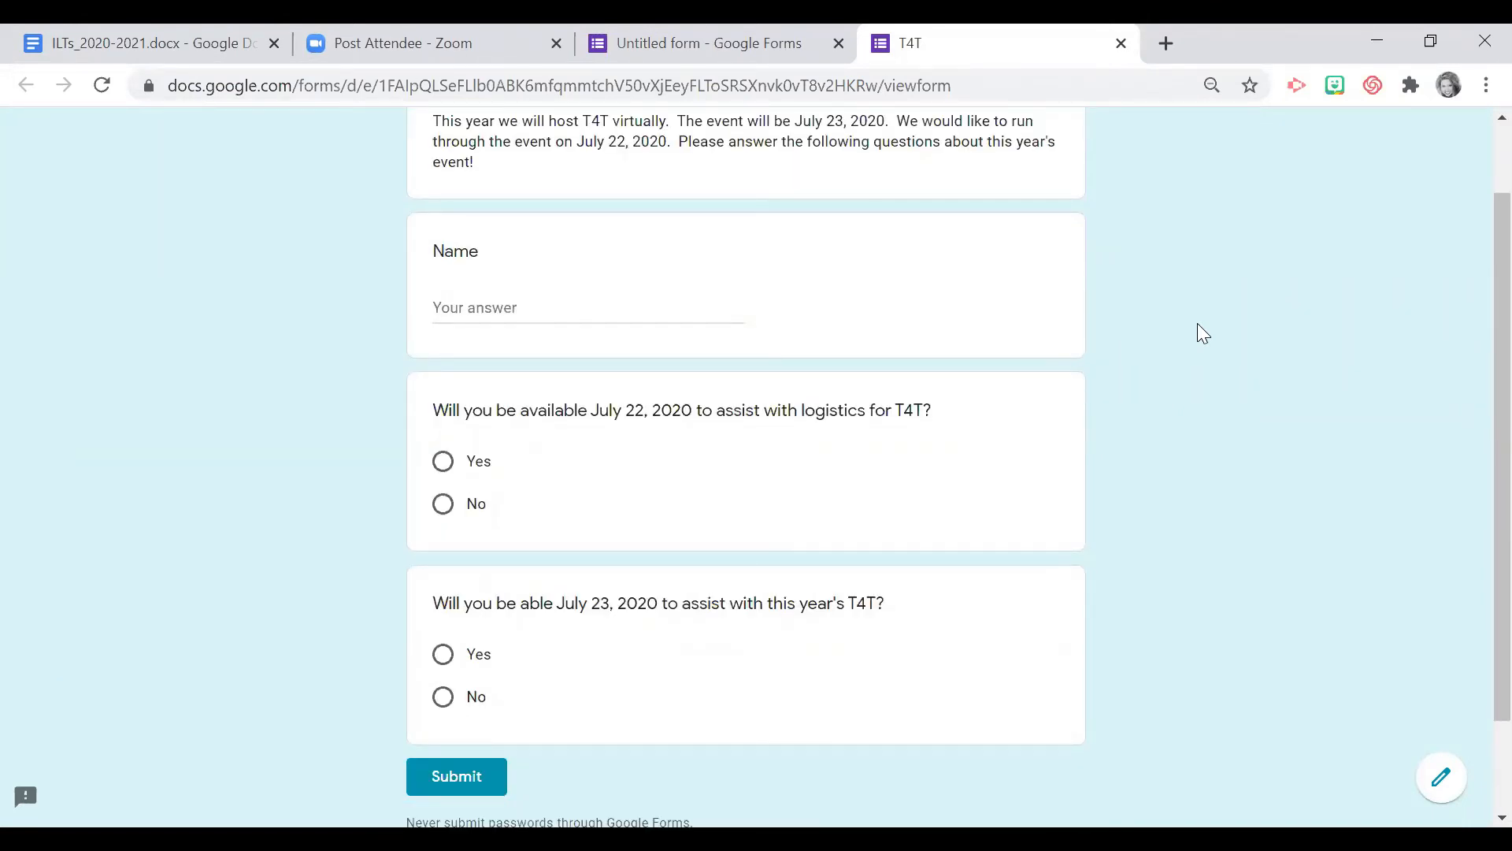
scroll(1198, 324, "up", 1)
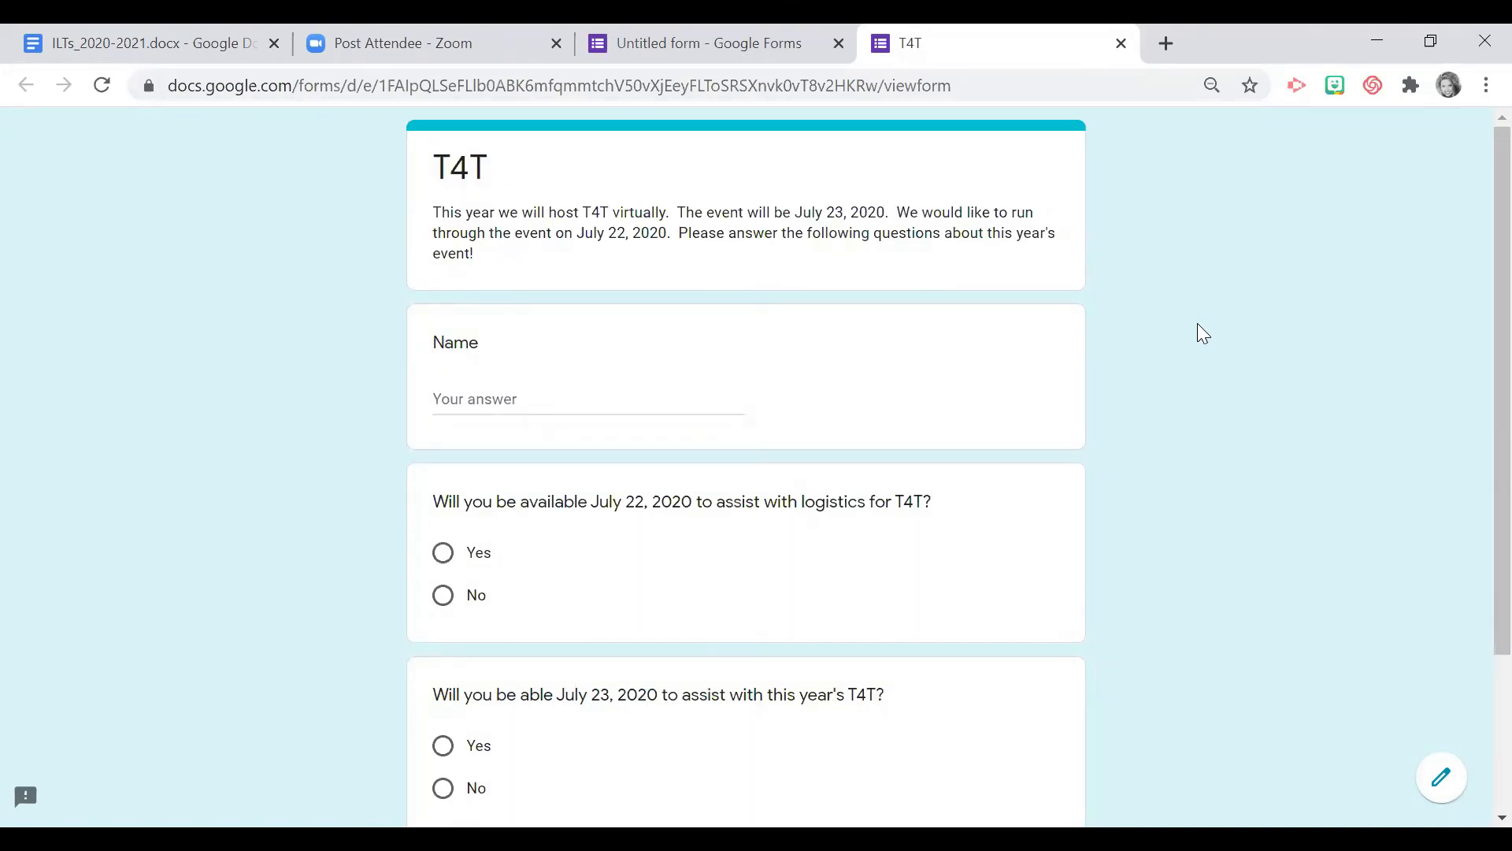
scroll(1197, 324, "down", 3)
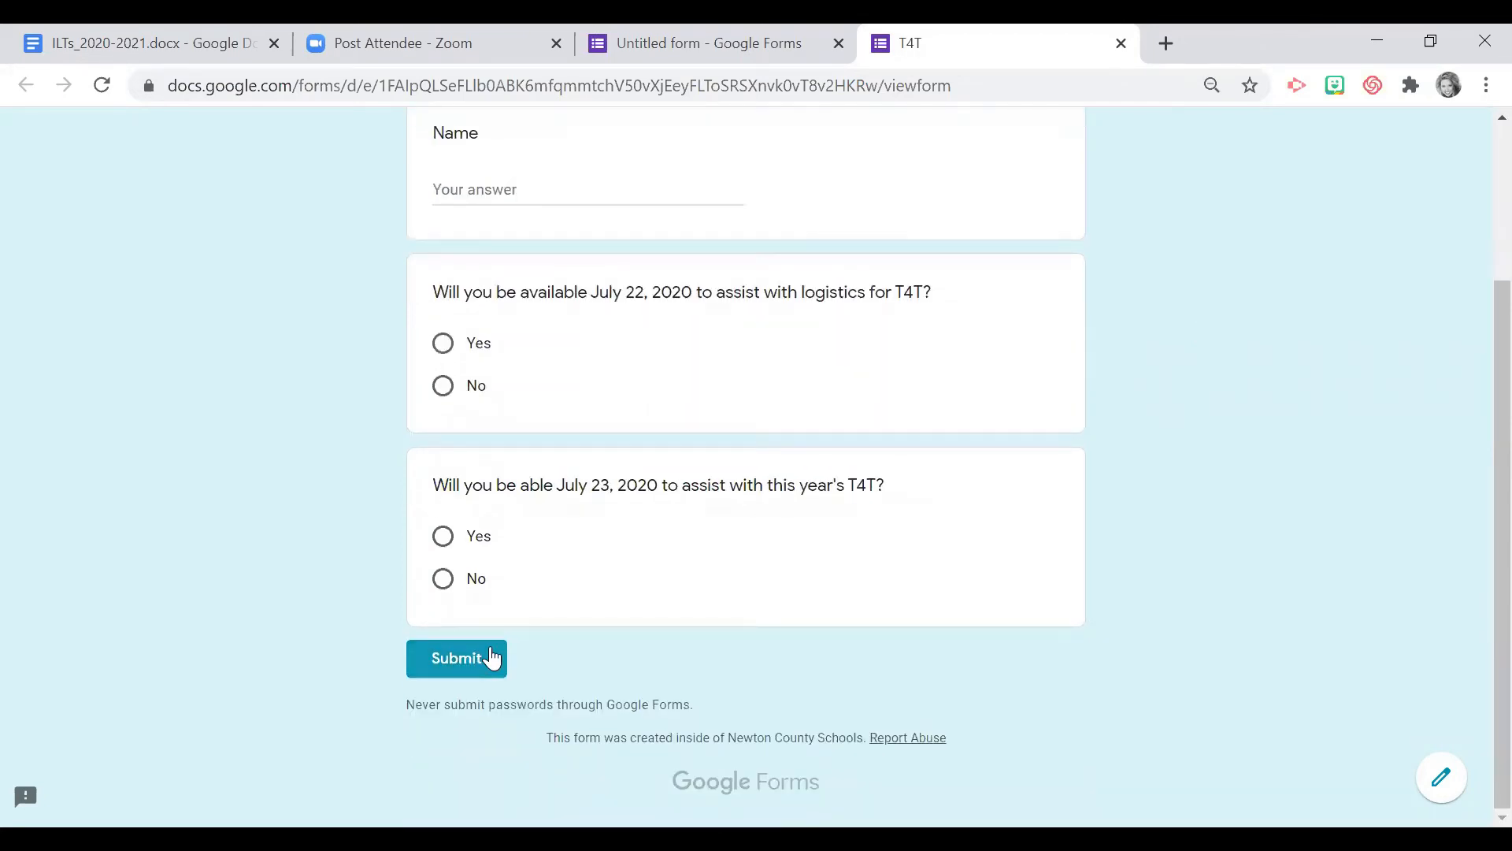
scroll(492, 658, "up", 3)
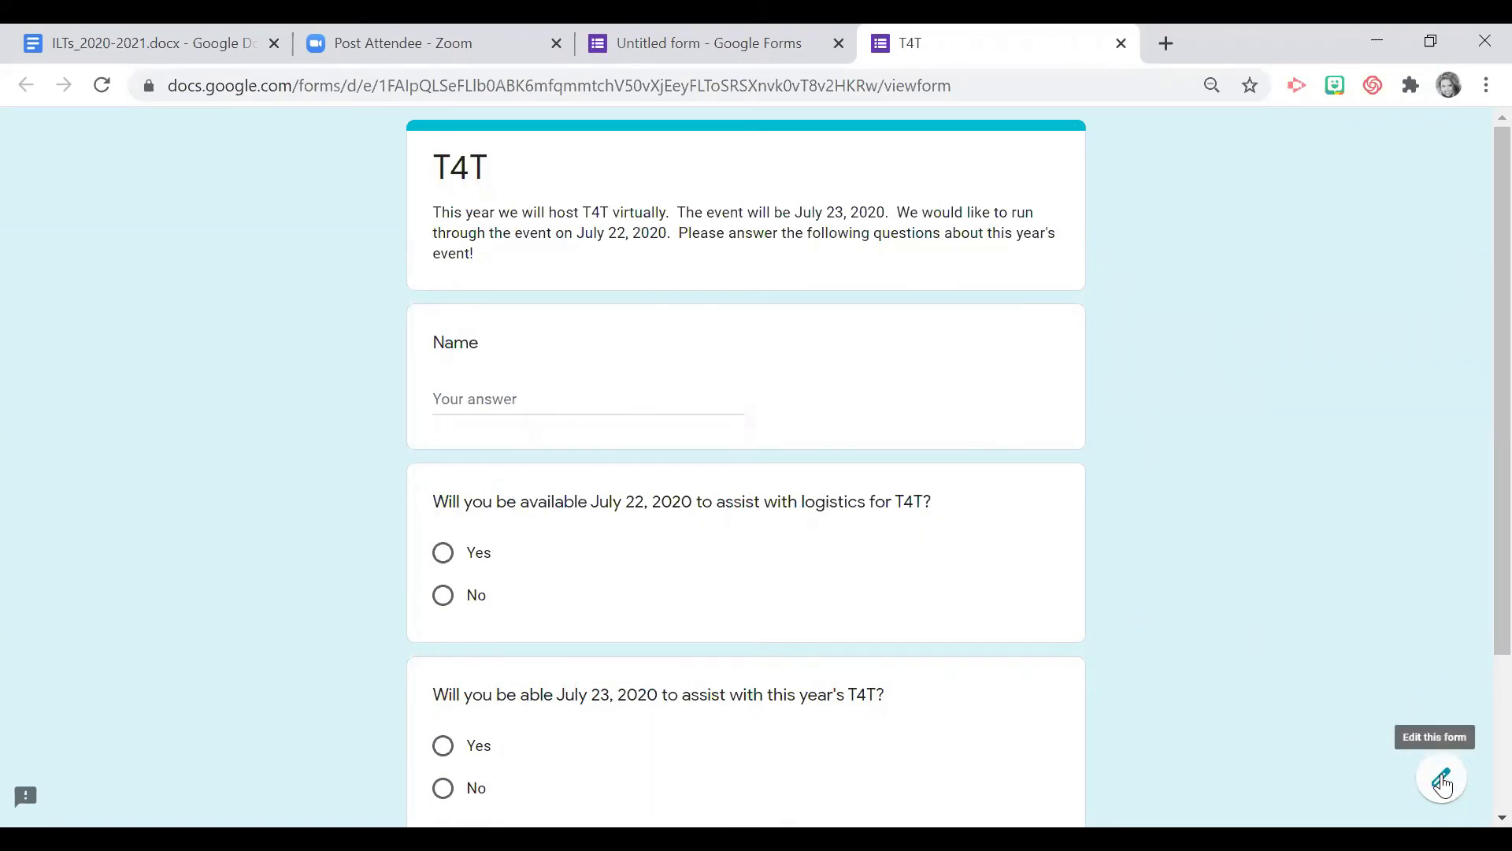
- Switch the previewed T4T form back to editing and look through its questions
left_click(1443, 782)
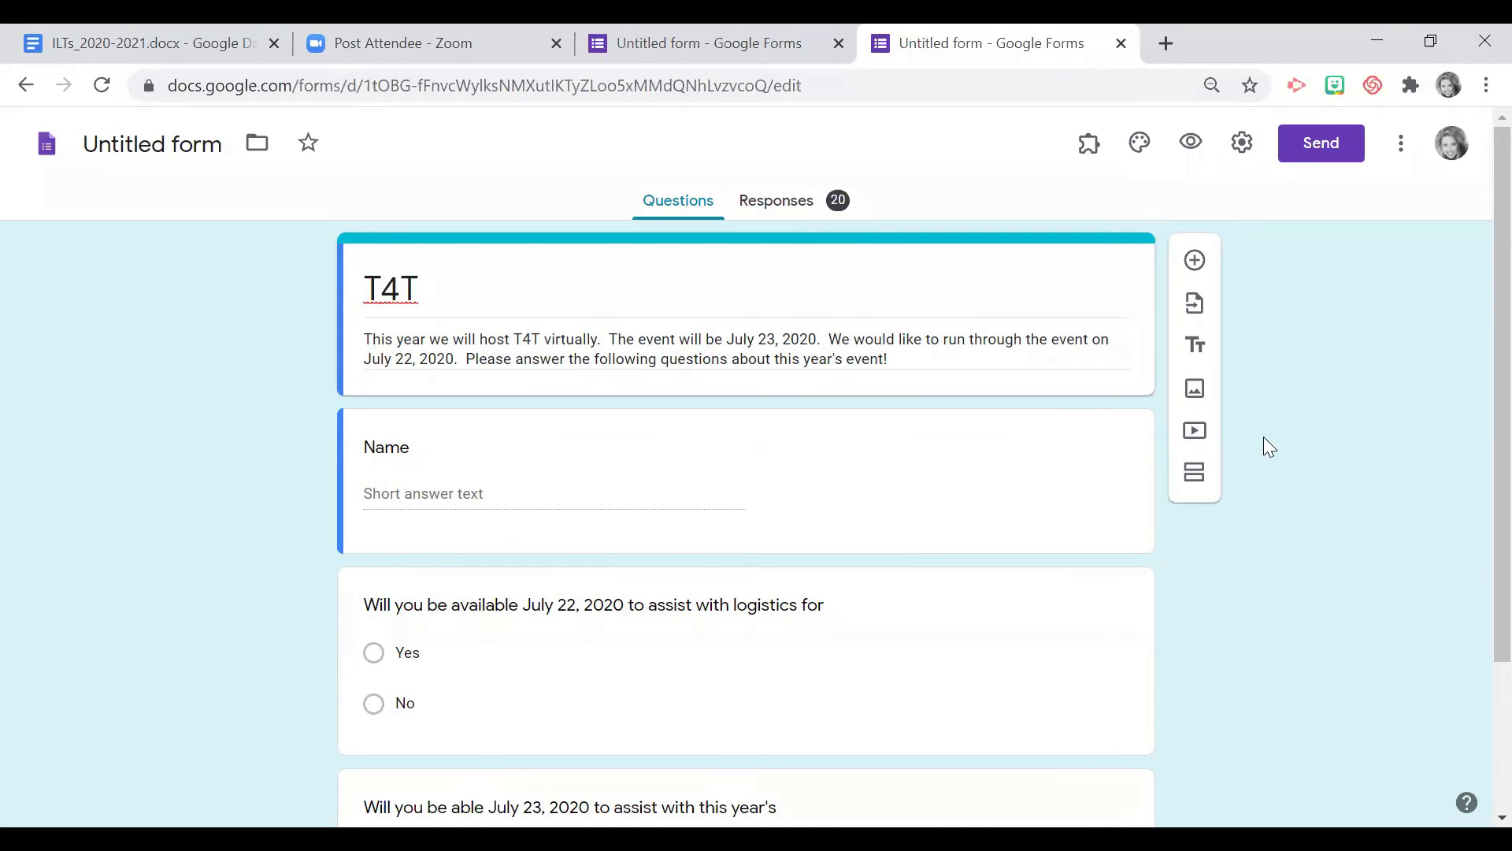
scroll(613, 574, "down", 3)
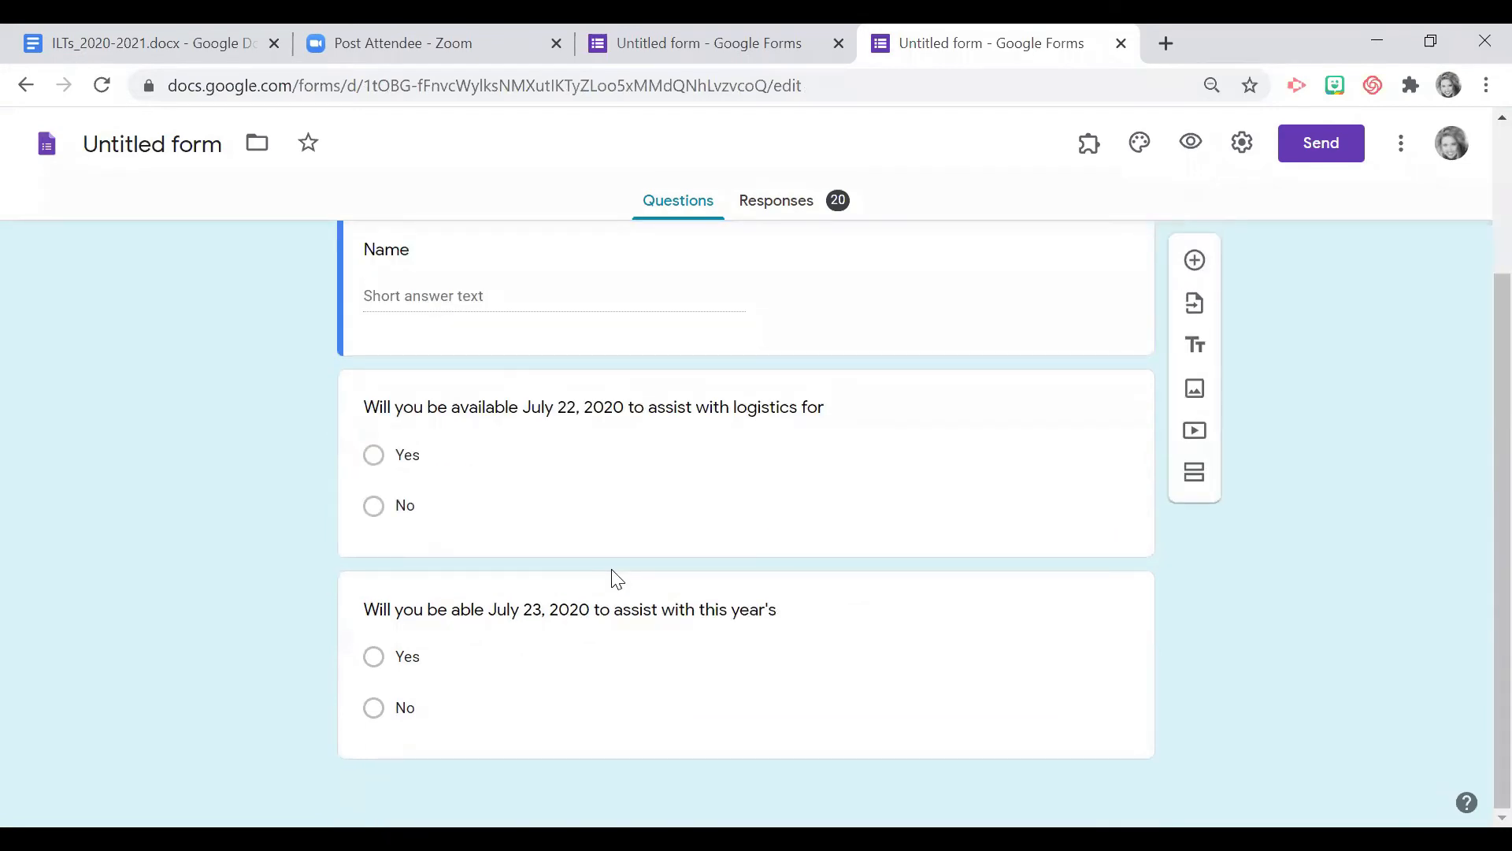
scroll(616, 579, "up", 3)
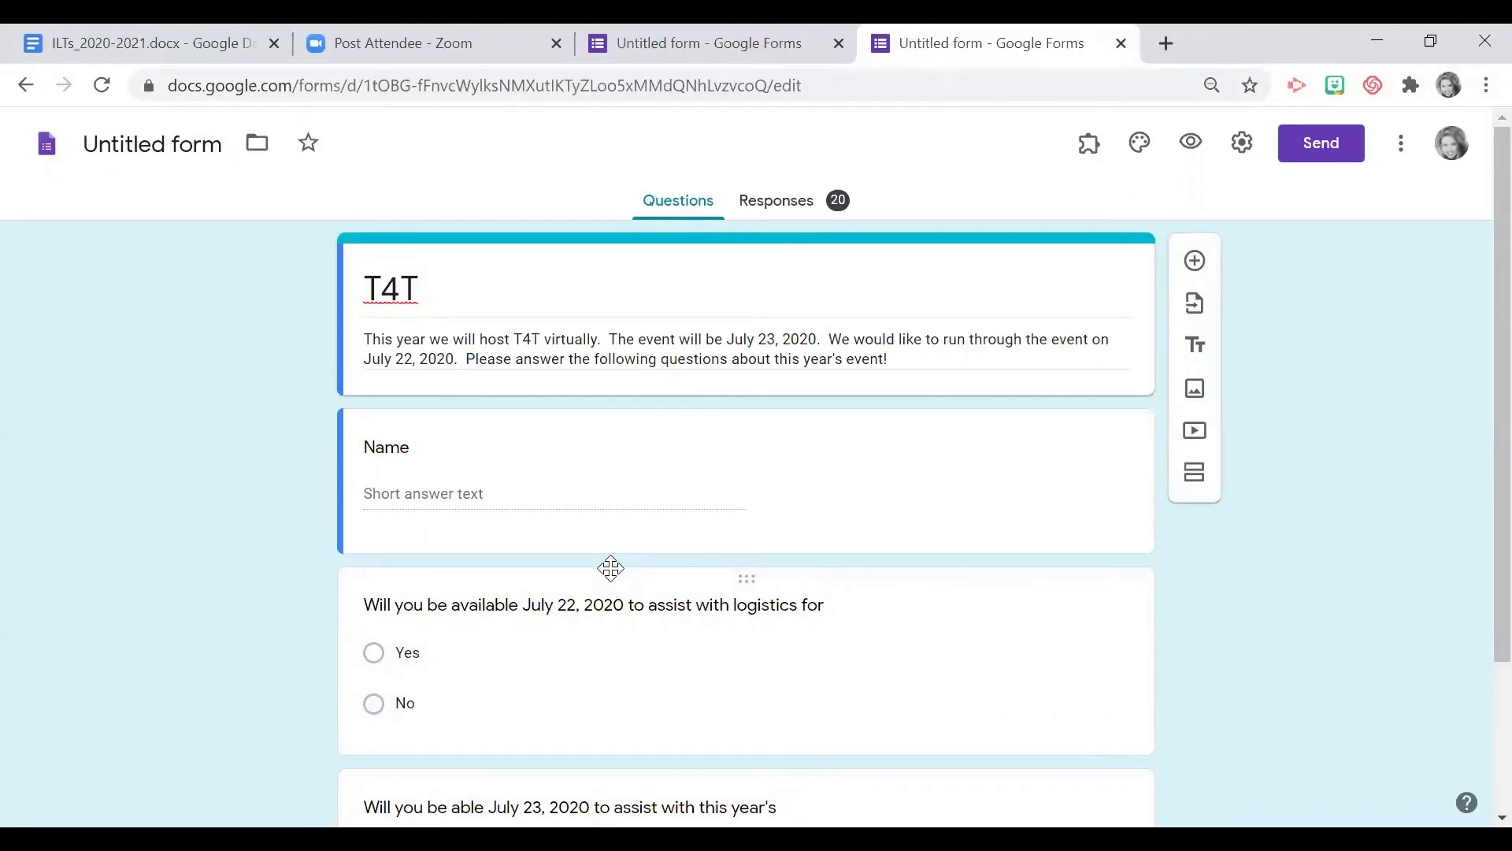
scroll(611, 568, "down", 3)
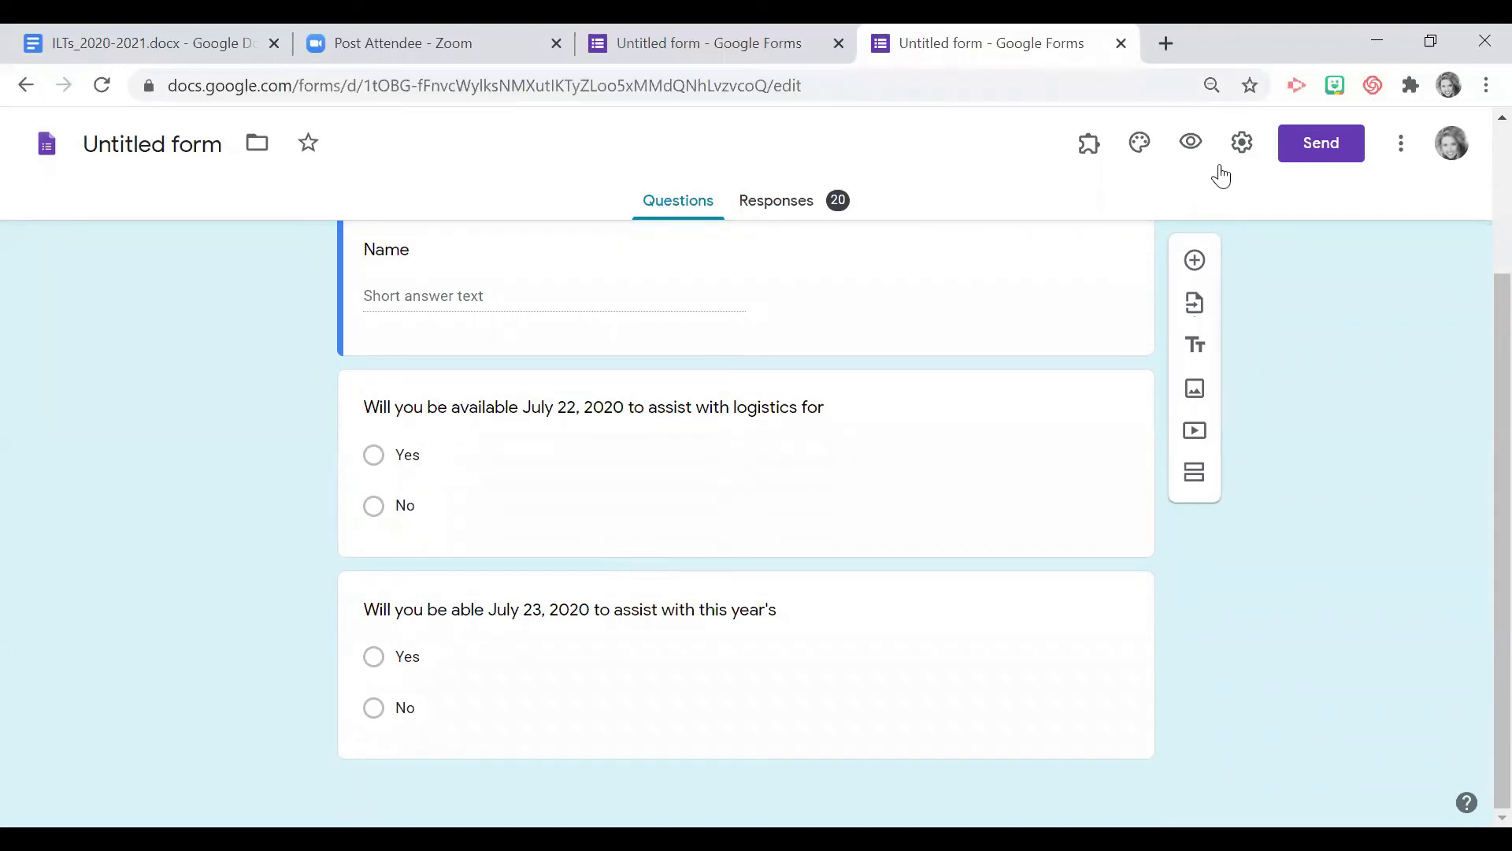
- Review the form's general settings for email collection, sign-in restrictions and respondent permissions, and close them without making changes
left_click(1243, 147)
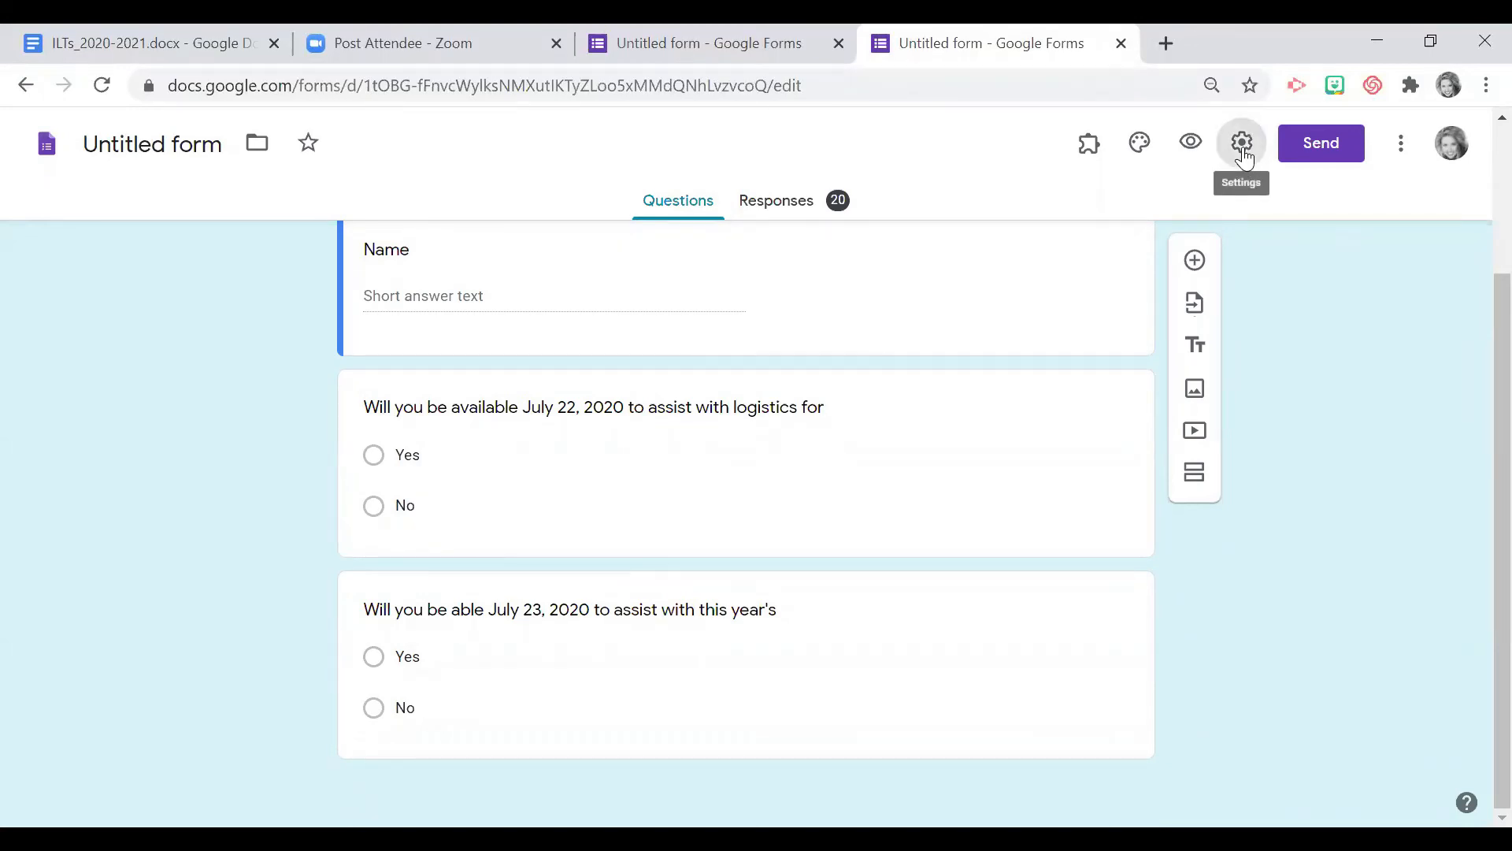
scroll(647, 567, "down", 2)
scroll(646, 567, "up", 2)
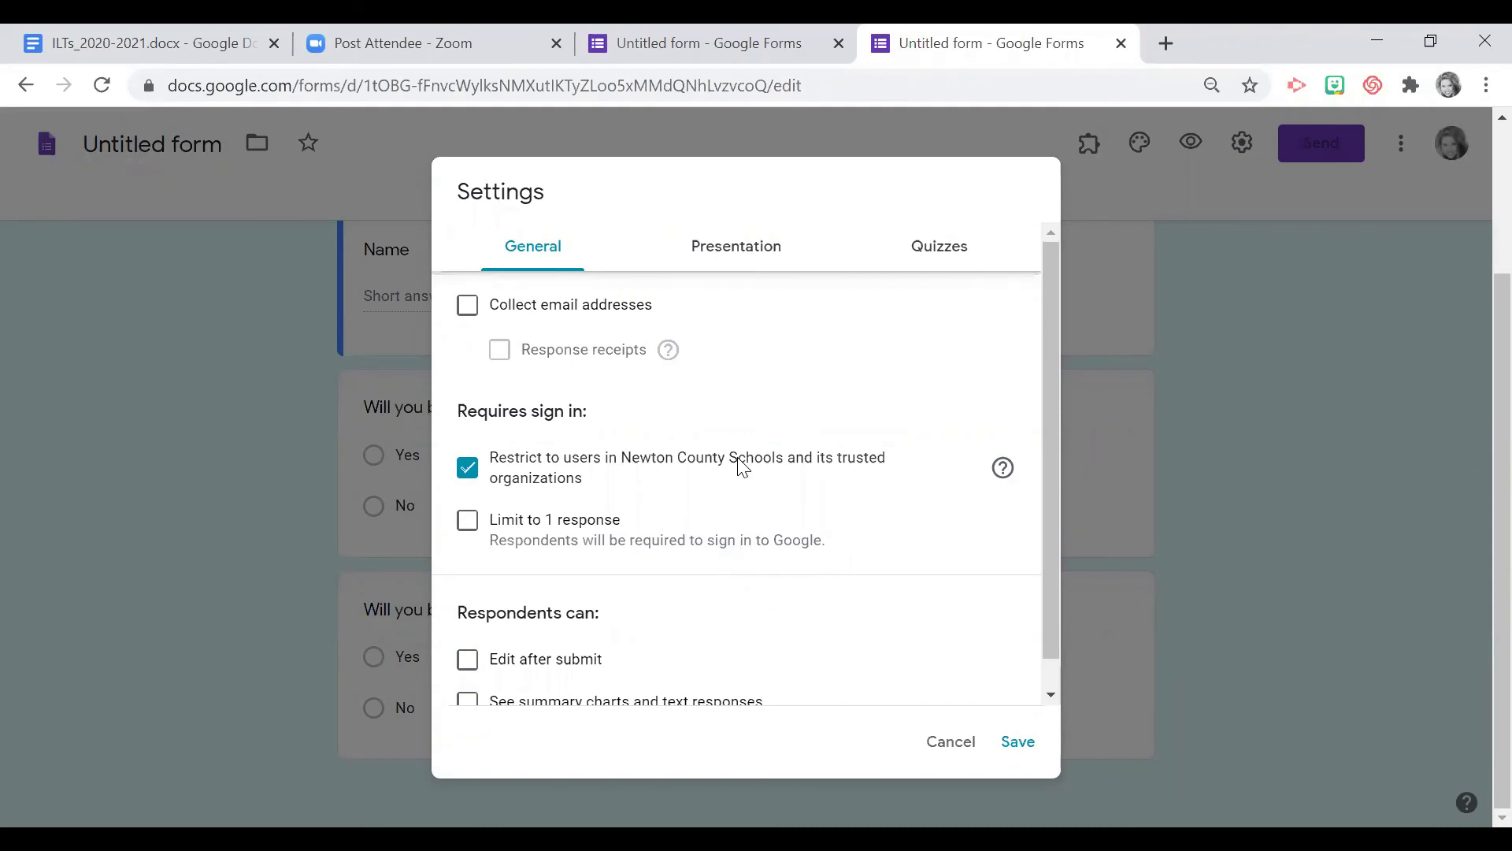
scroll(591, 533, "down", 1)
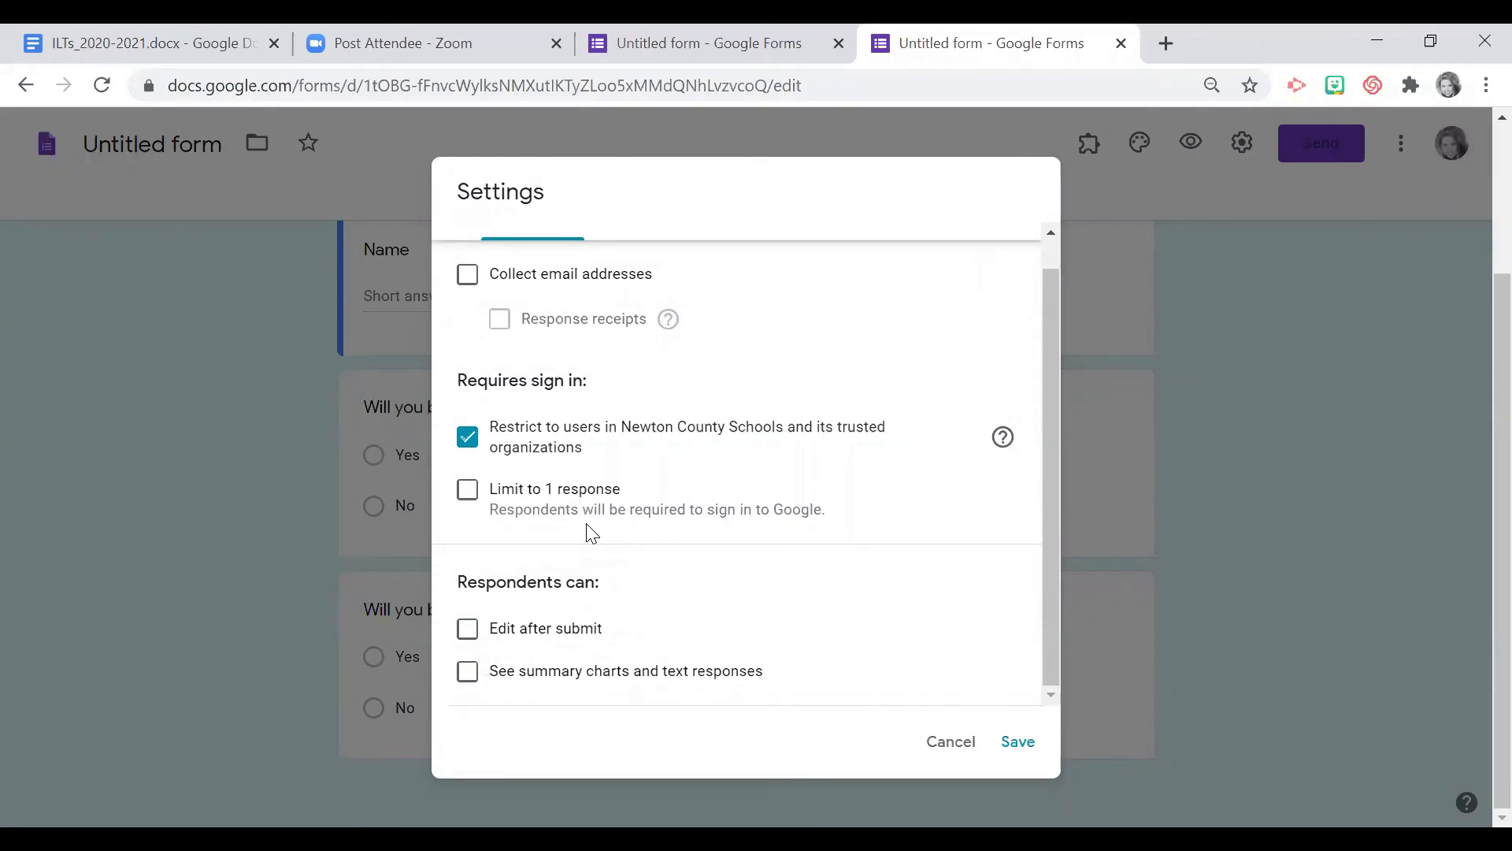
scroll(591, 534, "up", 1)
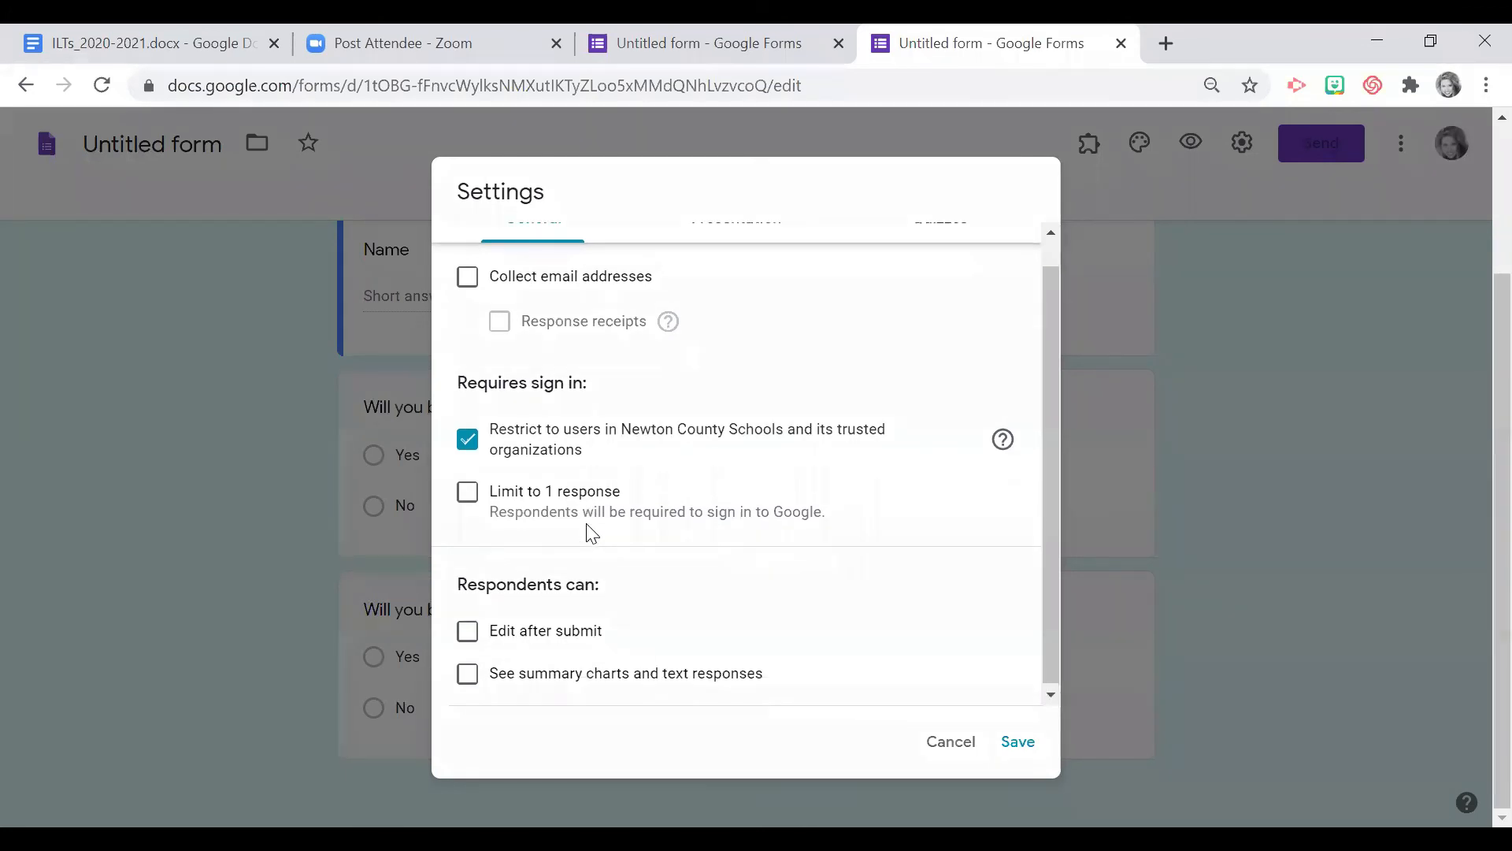
scroll(591, 533, "up", 1)
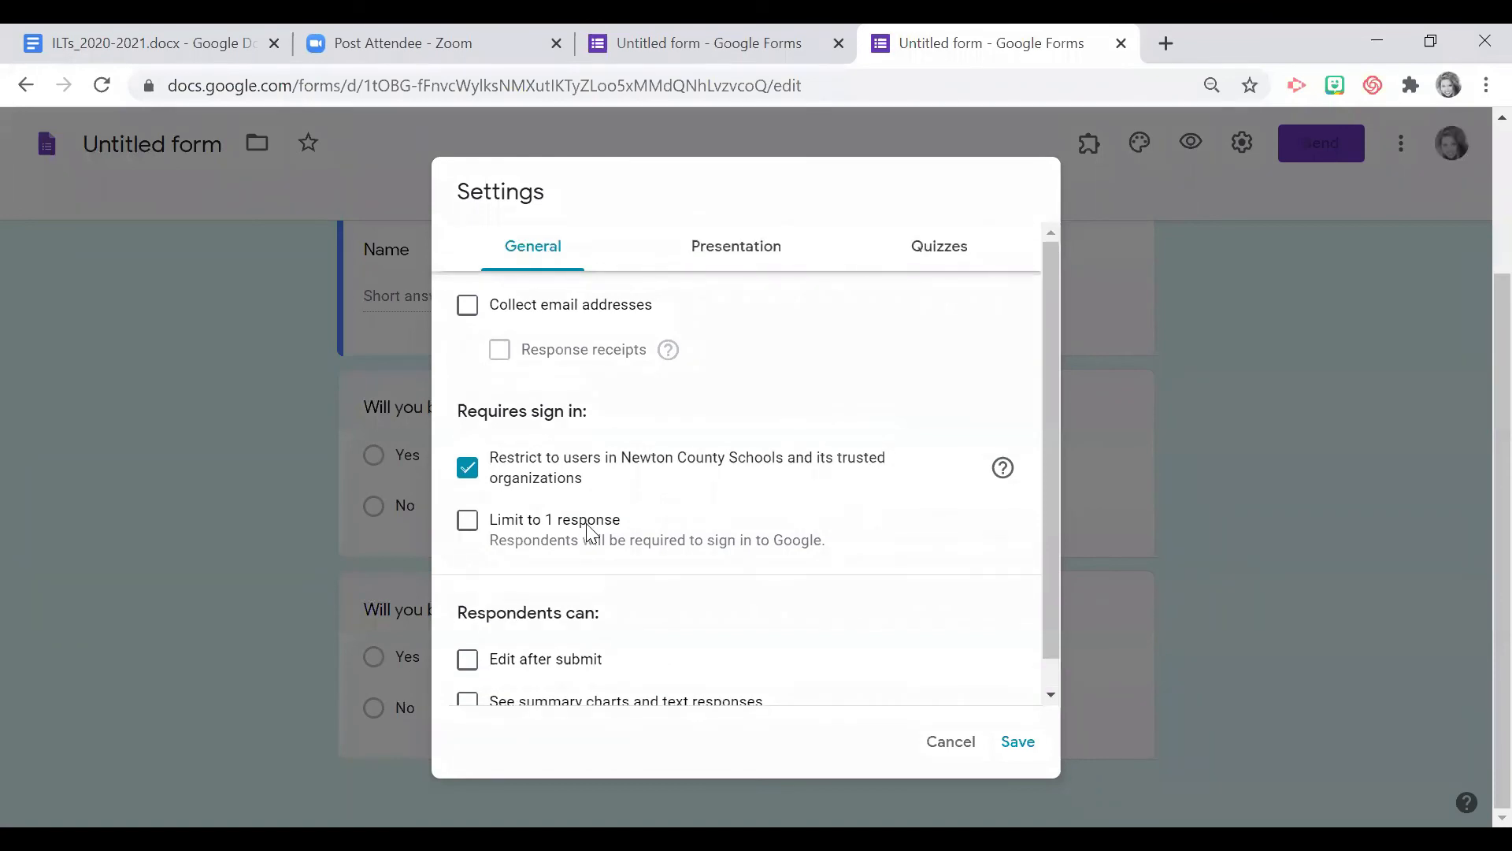
left_click(1421, 323)
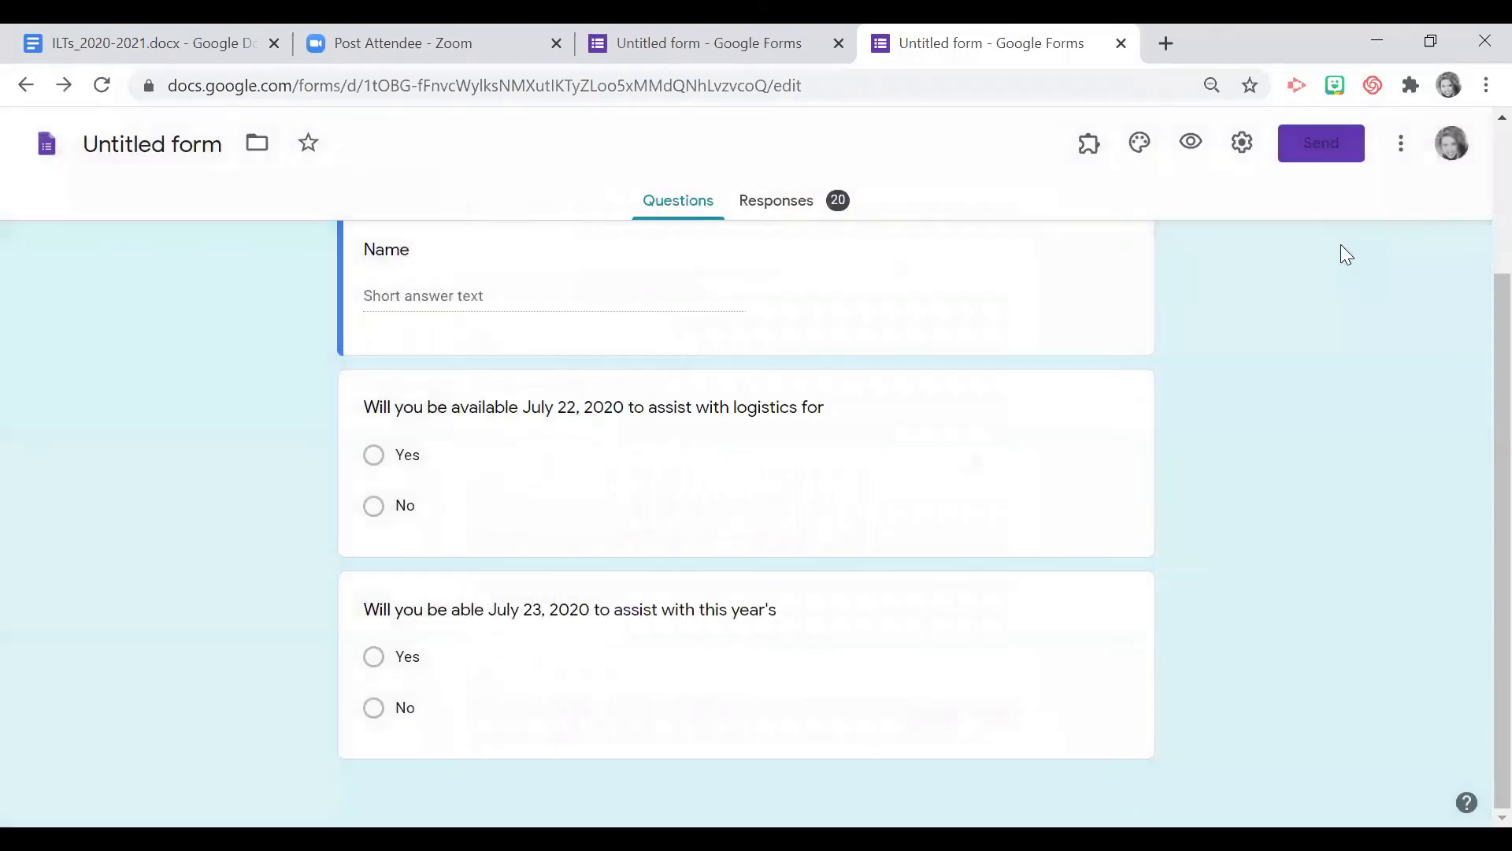
- Open the form's send options, choose to add collaborators, and select a colleague by name as an invited editor
left_click(1323, 143)
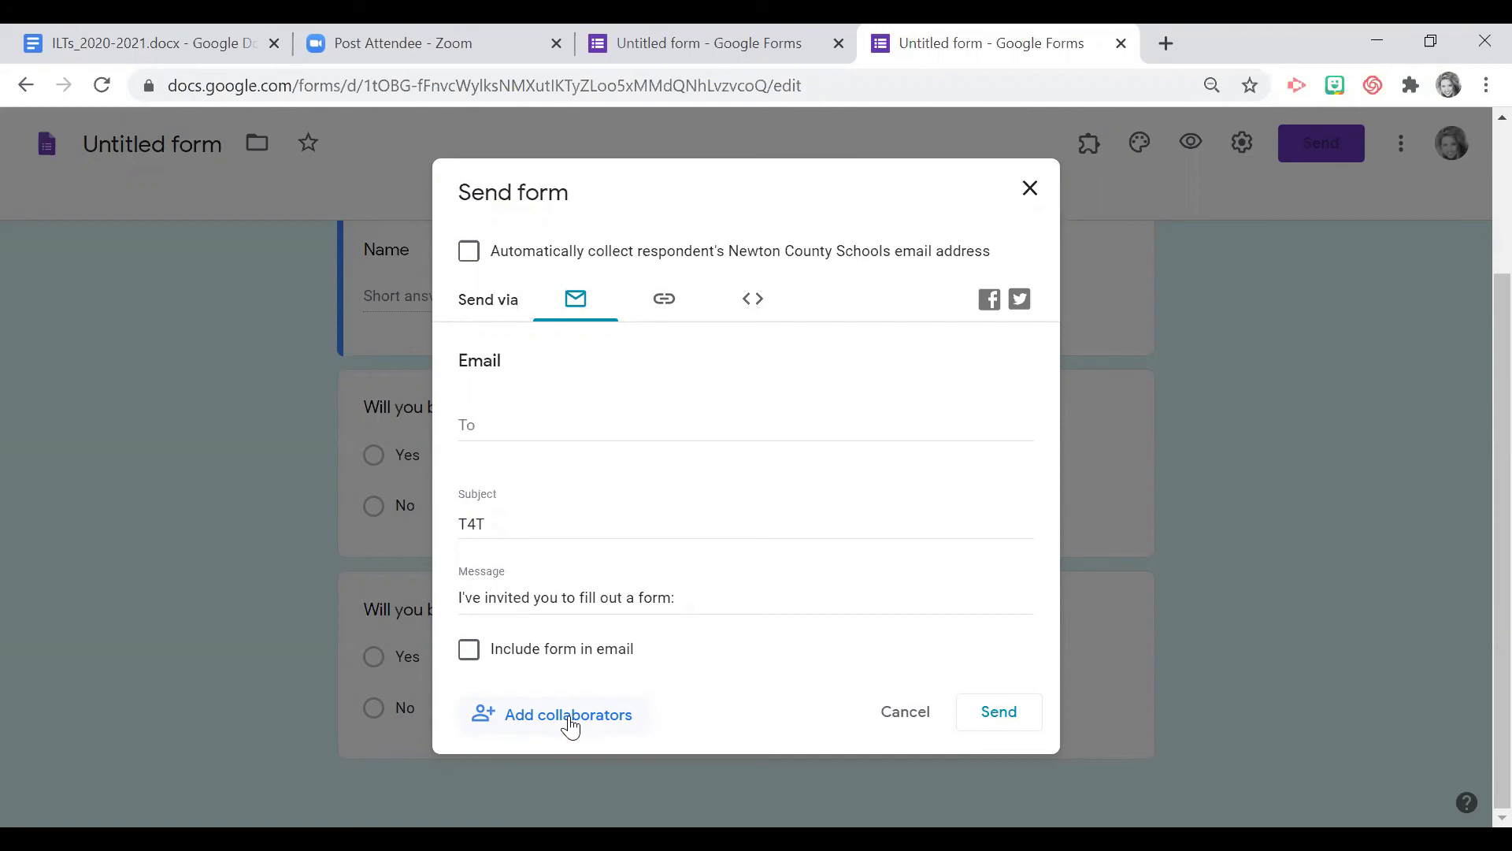
left_click(568, 717)
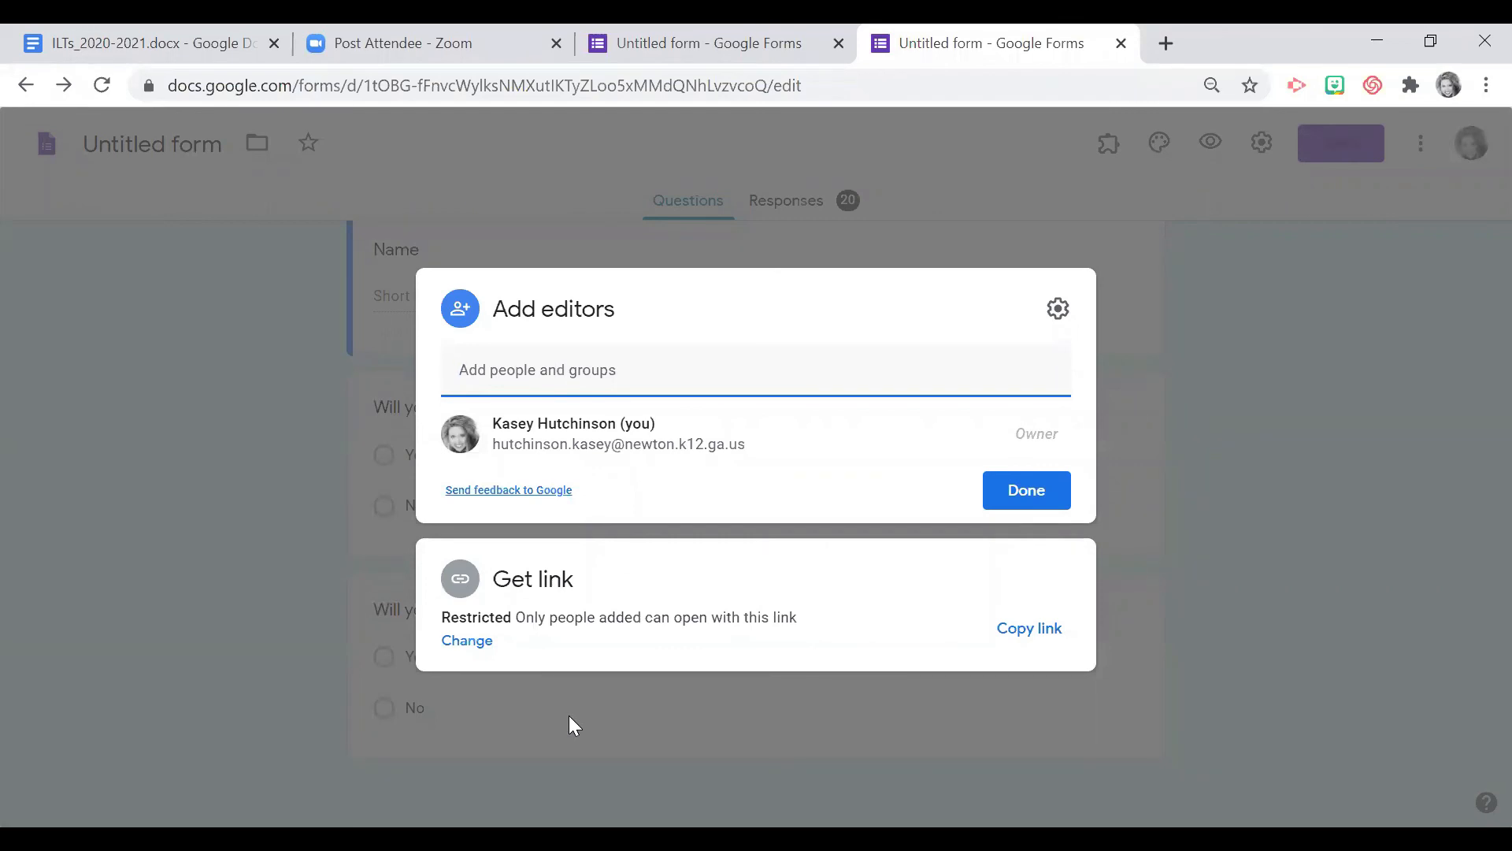
type("jenn")
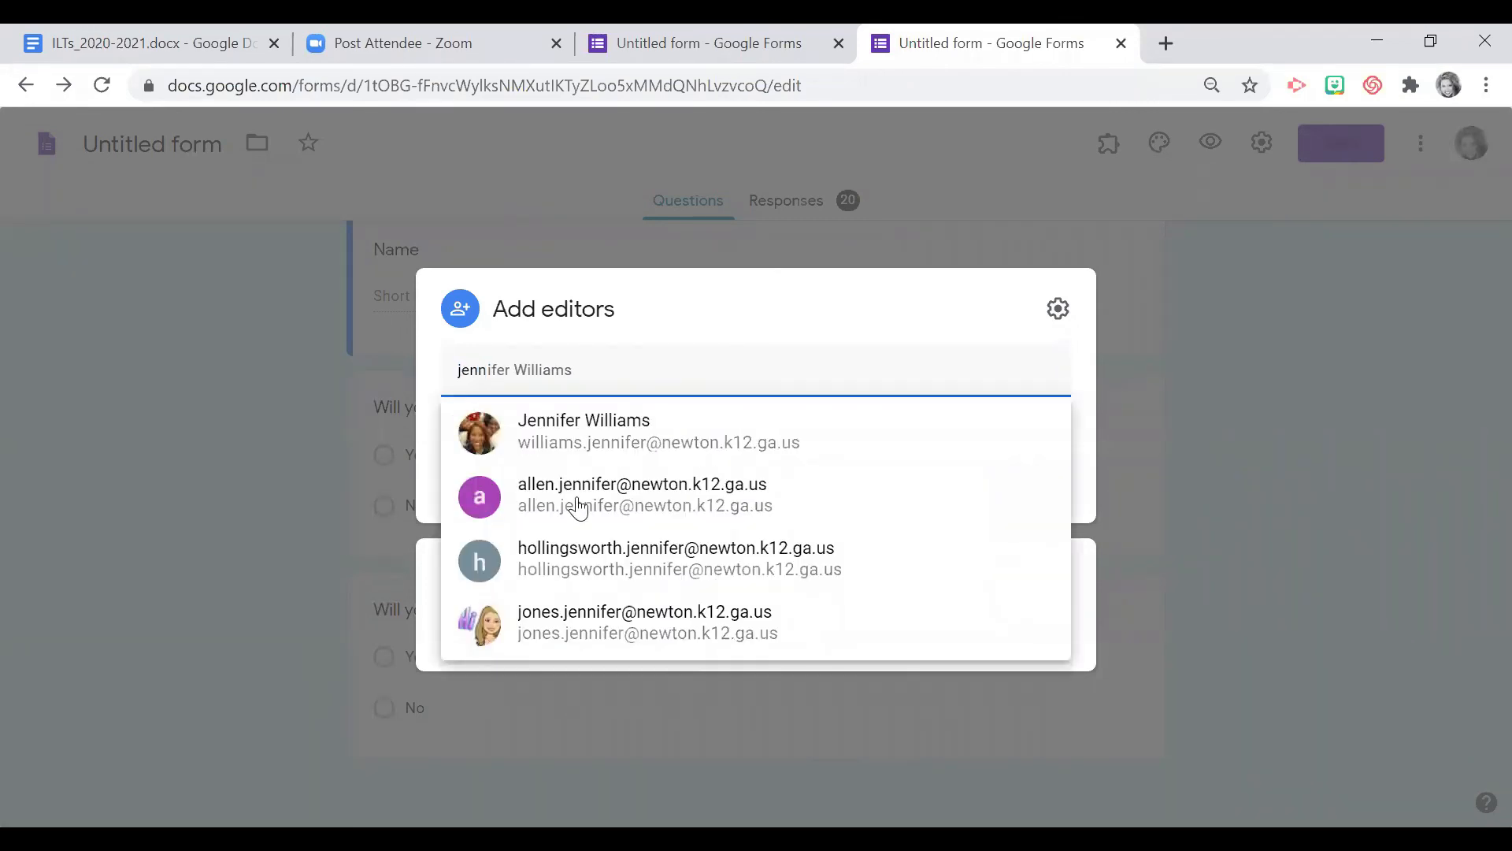
left_click(602, 433)
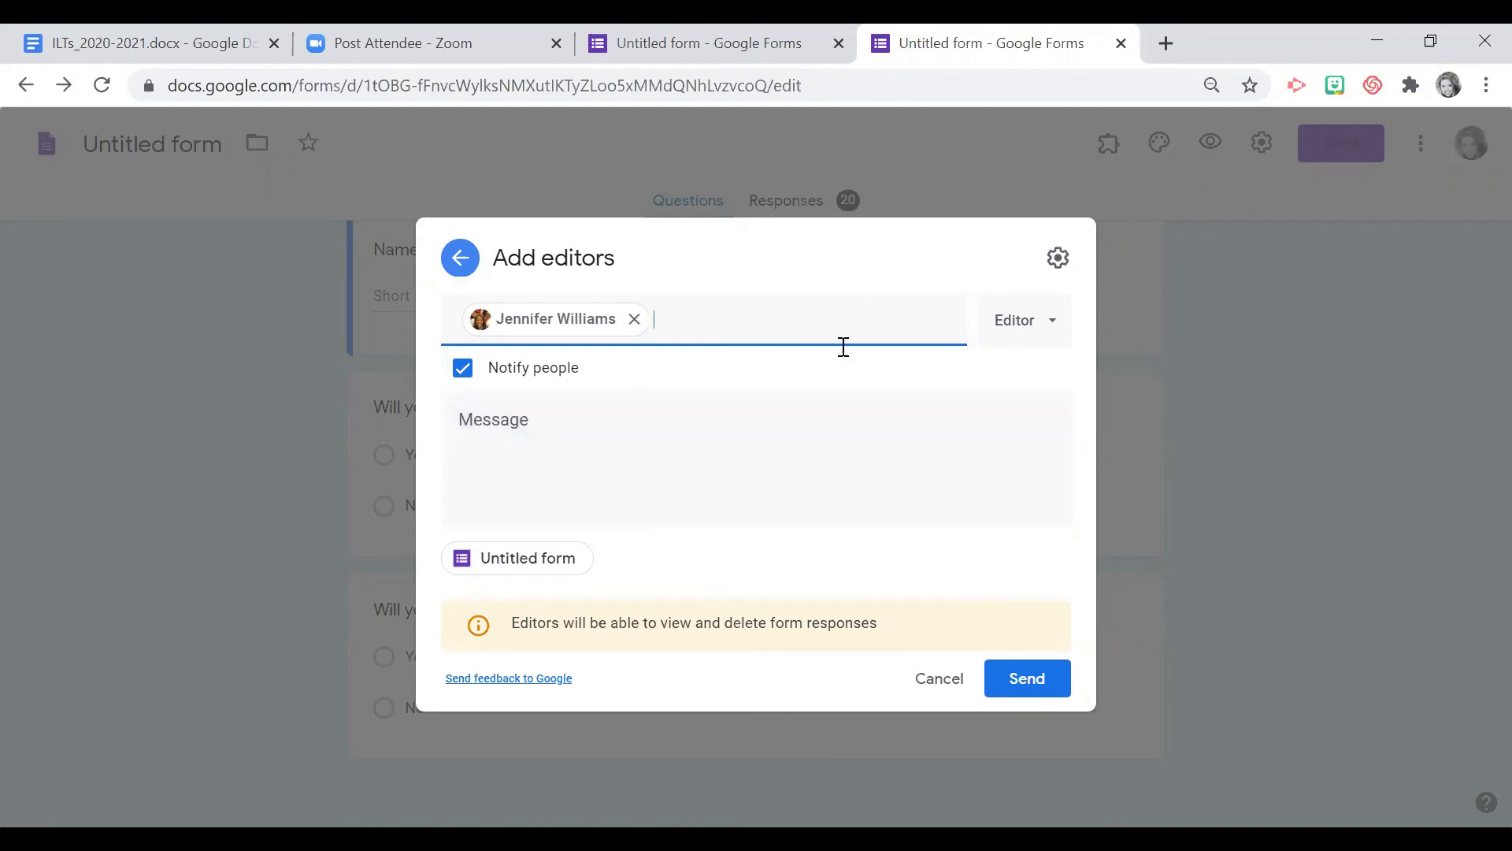
- Check the role available to the invited collaborator, keep Editor, and enter the invitation message "Hi!"
left_click(1060, 327)
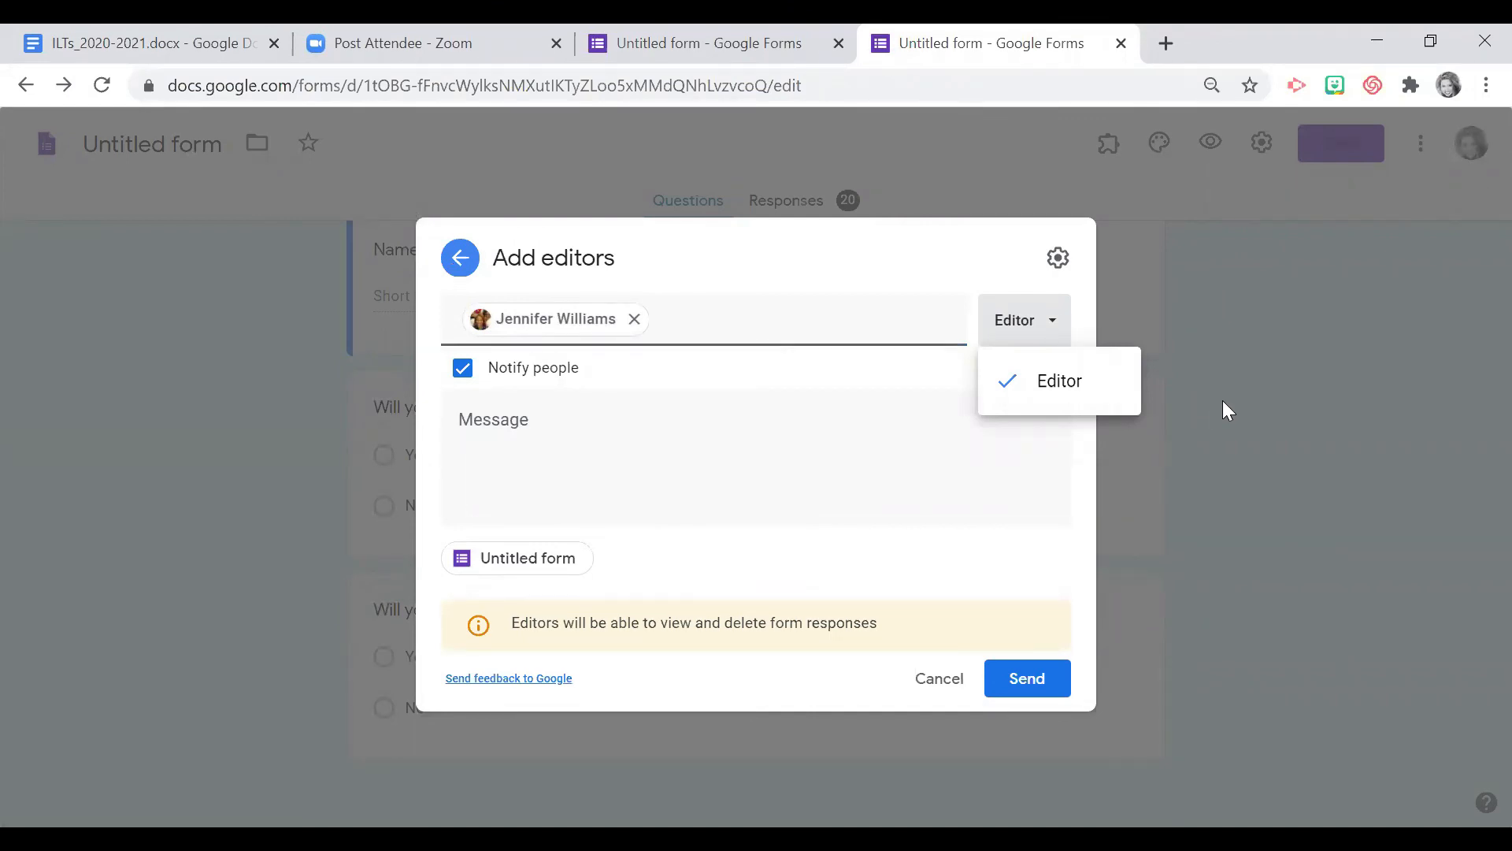
left_click(693, 463)
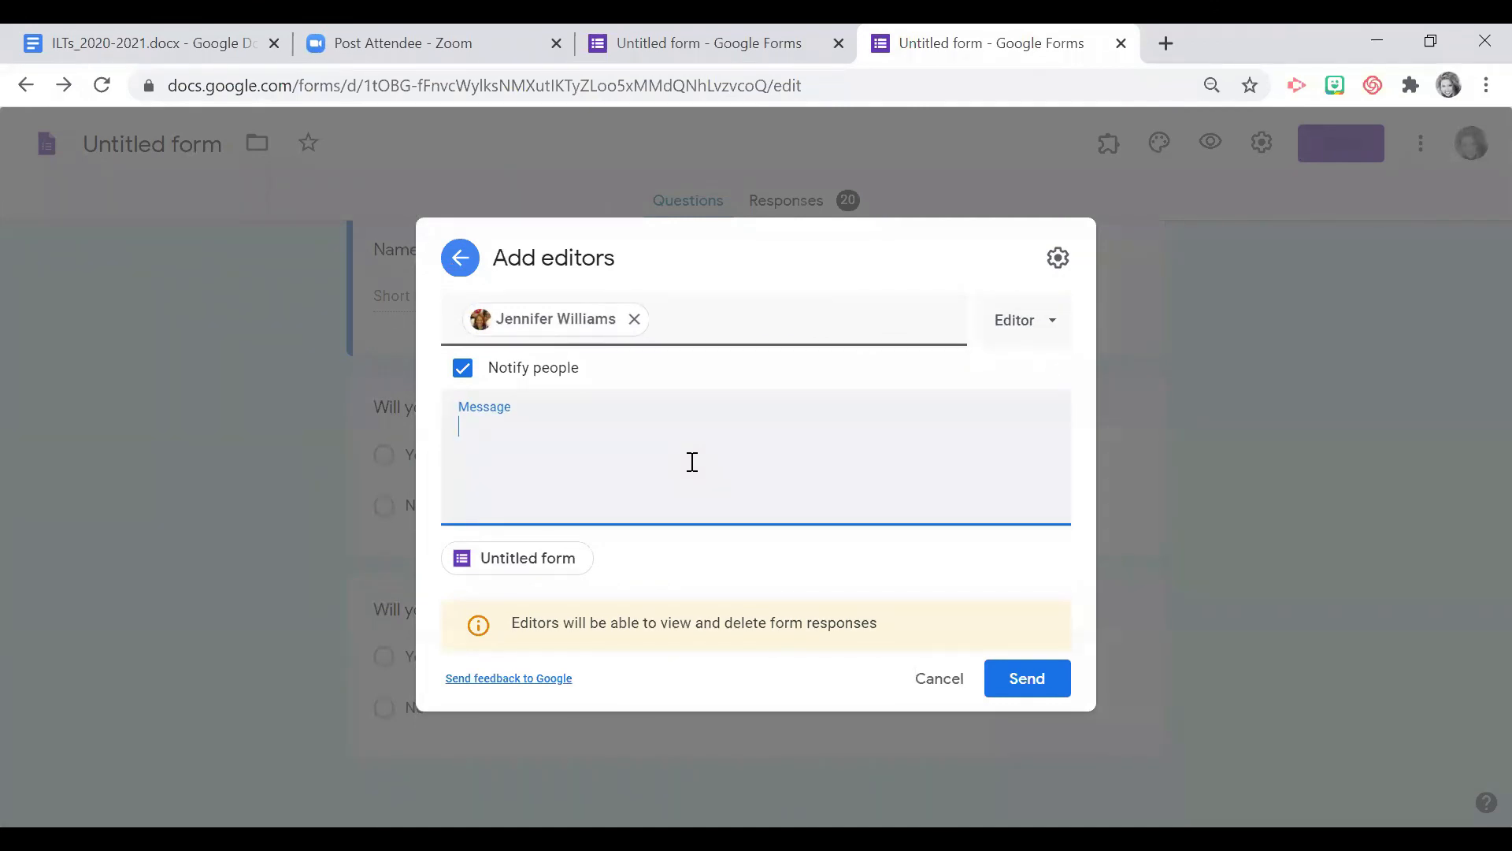
type("Hi!")
- Review the sharing permissions for editors, viewers and commenters, and return to the collaborator invitation
left_click(1059, 260)
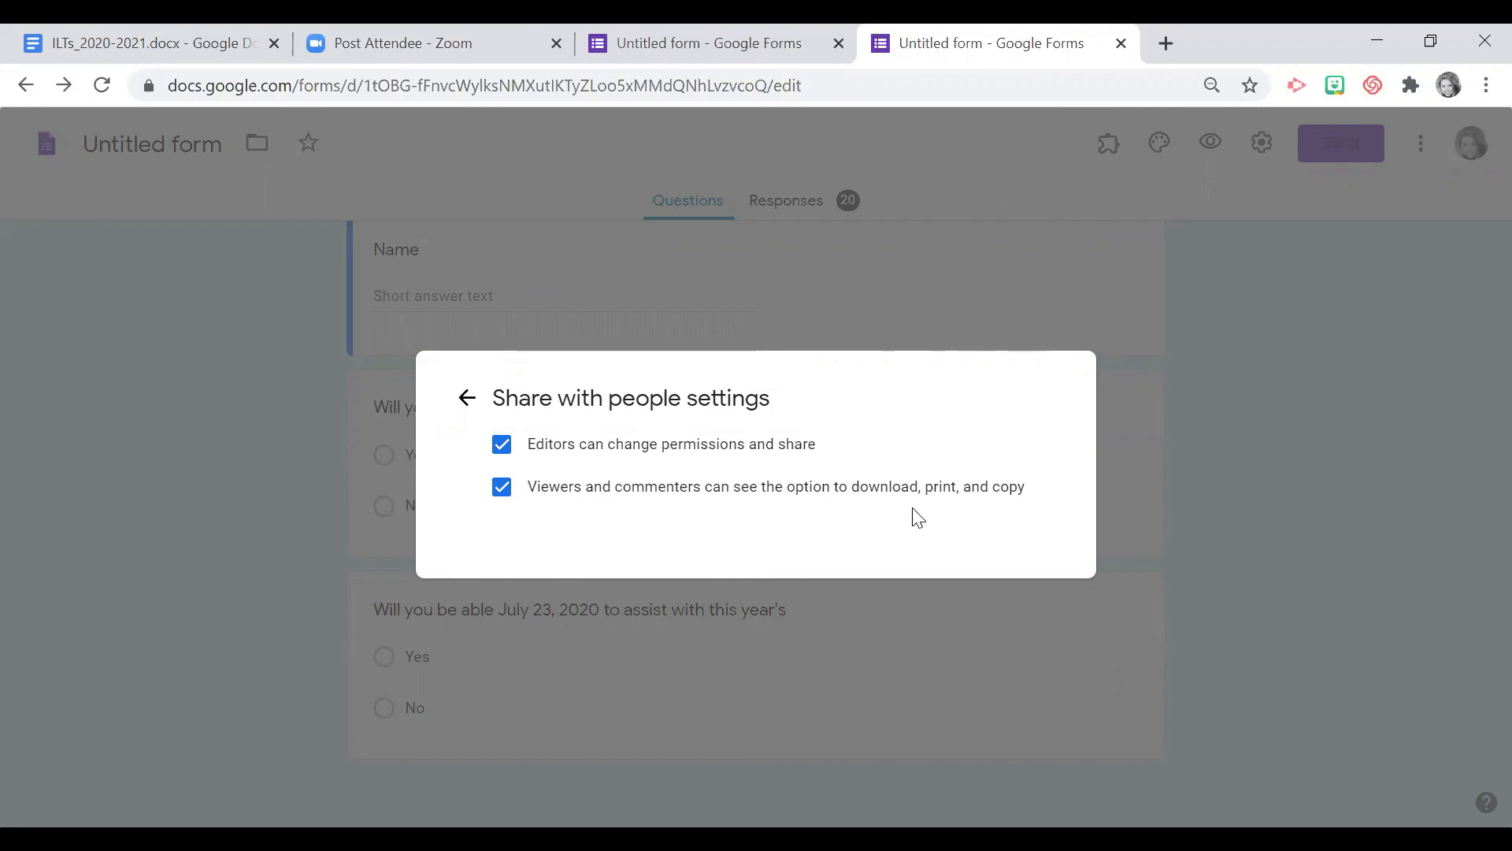
left_click(469, 399)
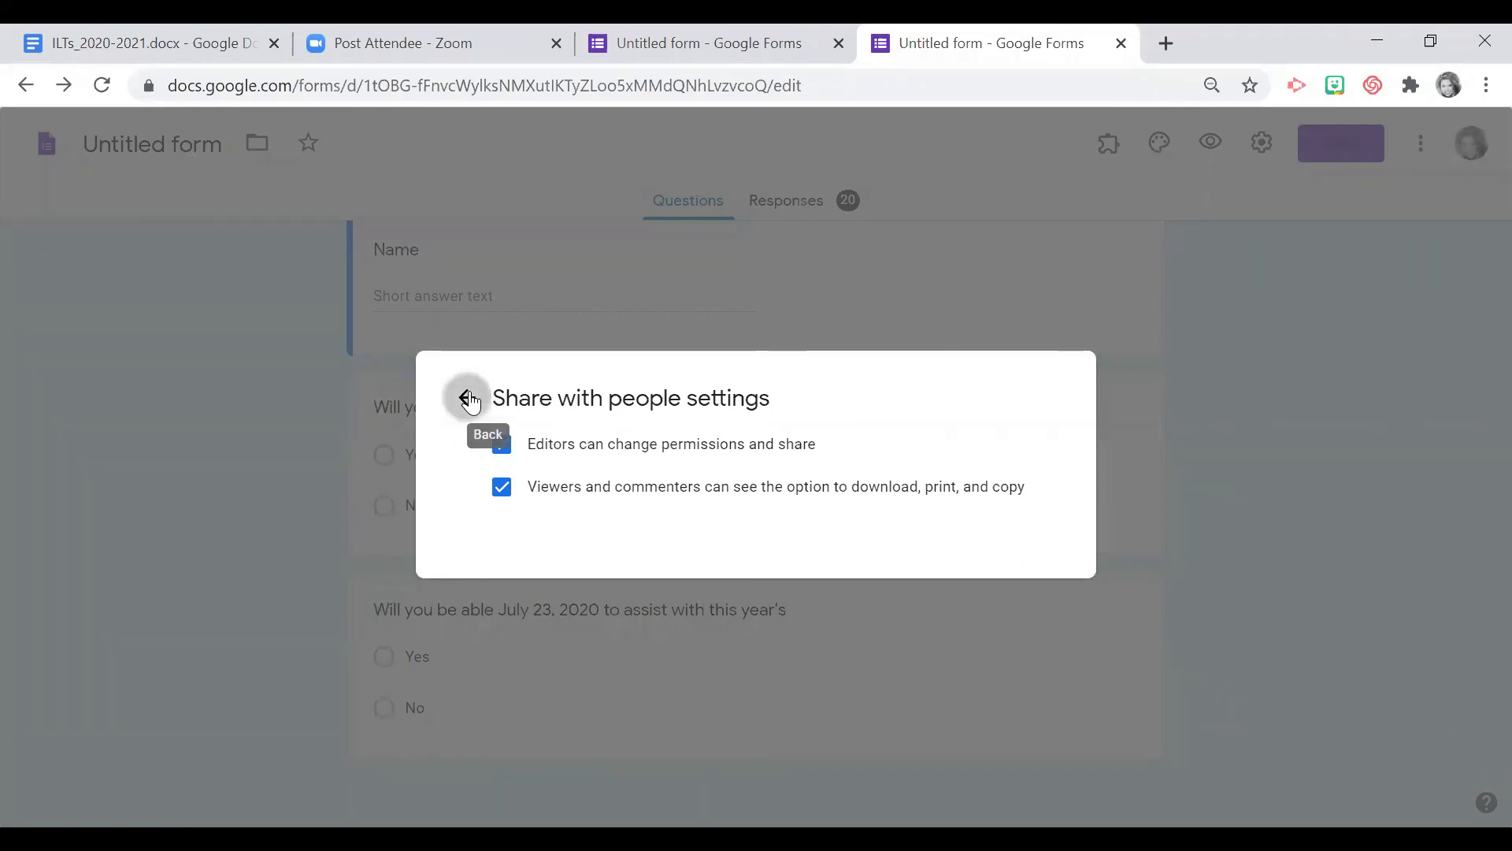